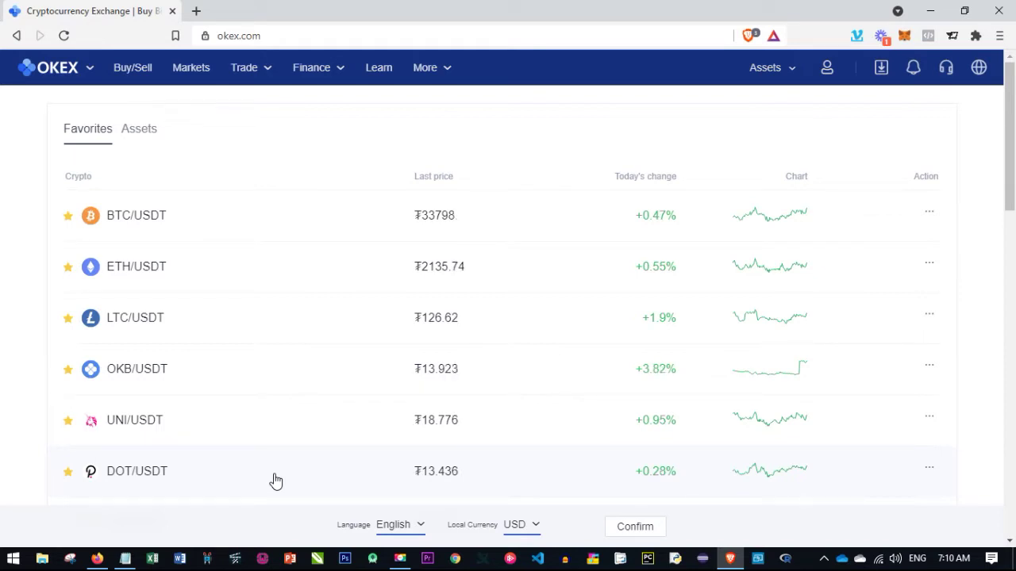
- Switch to the Bitcoin Cash trade signal note in Notepad and review its trade type, instrument and order side
{"action": "left_click", "coordinate": [124, 558]}
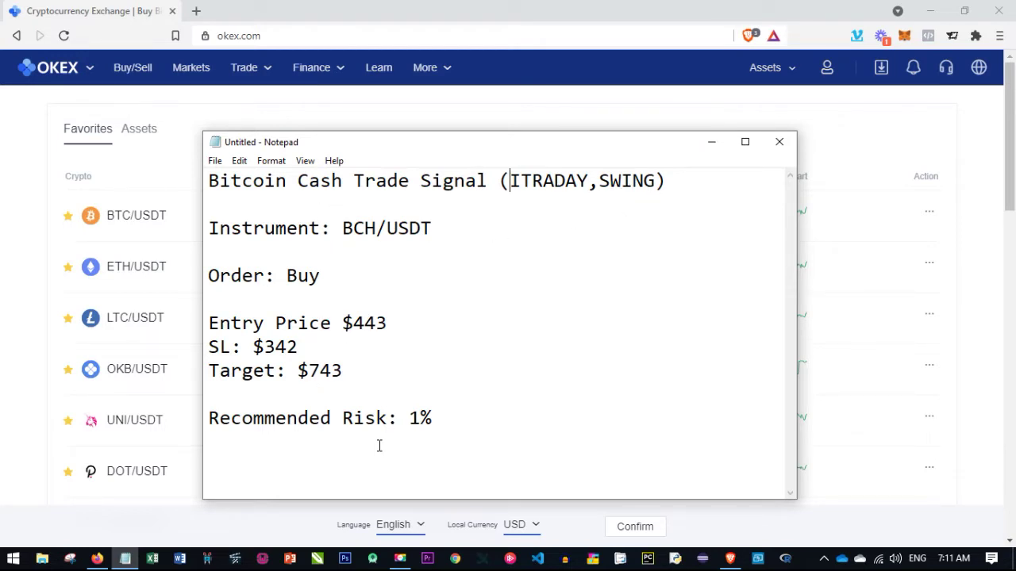
{"action": "left_click", "coordinate": [24, 365]}
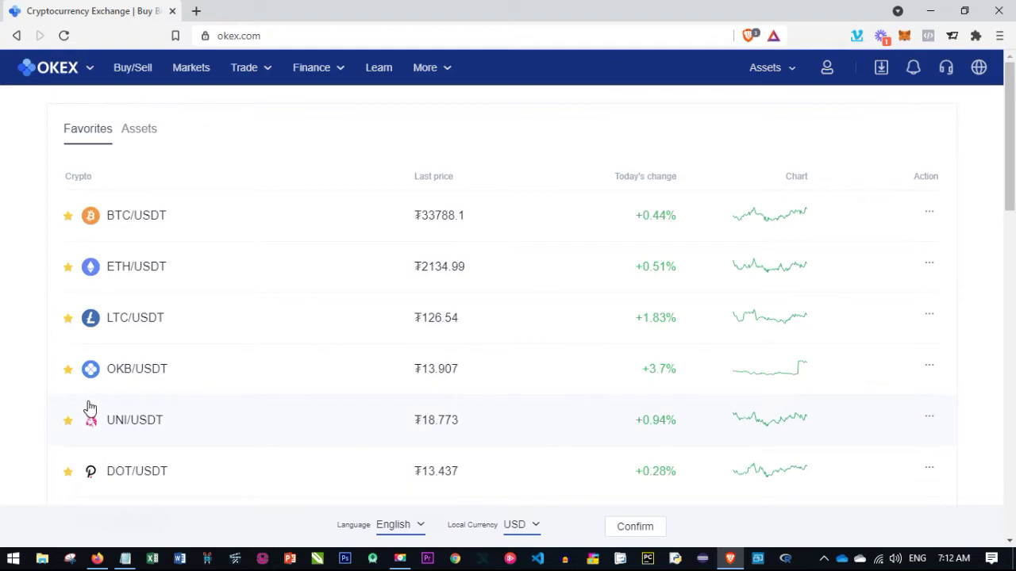
{"action": "left_click", "coordinate": [124, 559]}
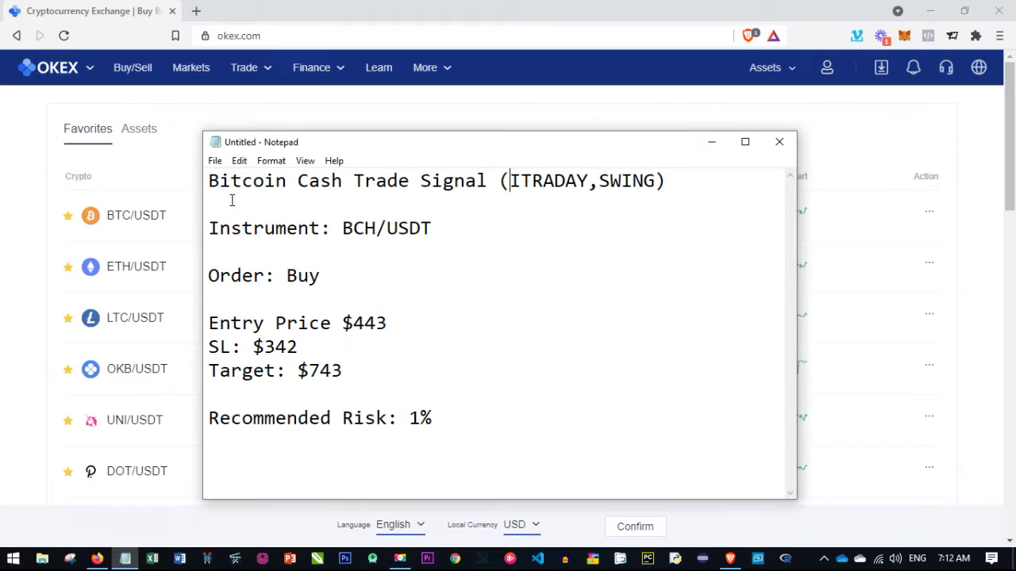
{"action": "left_click_drag", "start_coordinate": [211, 182], "coordinate": [421, 188]}
{"action": "left_click", "coordinate": [421, 188]}
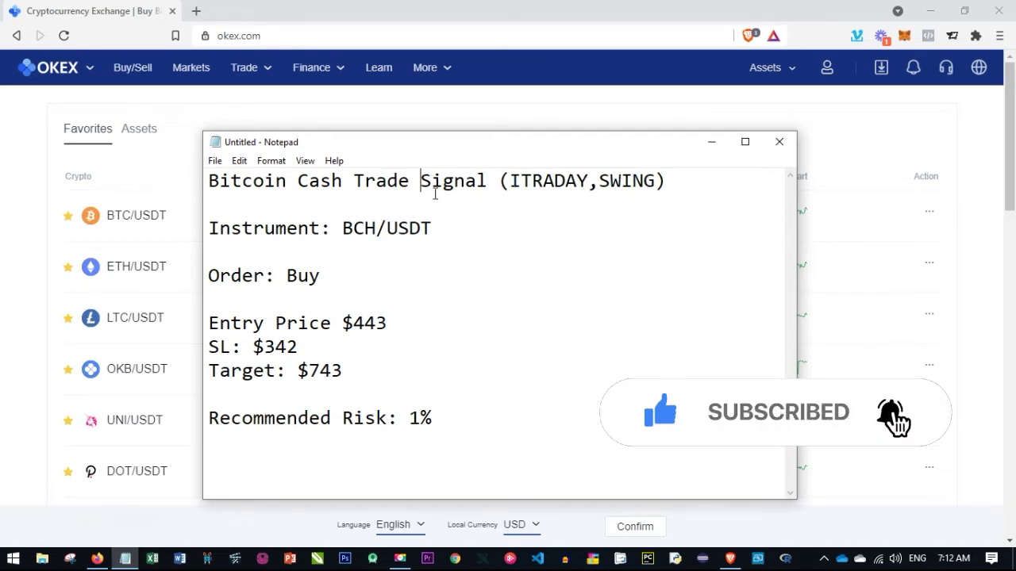
{"action": "left_click_drag", "start_coordinate": [511, 182], "coordinate": [590, 182]}
{"action": "left_click", "coordinate": [569, 213]}
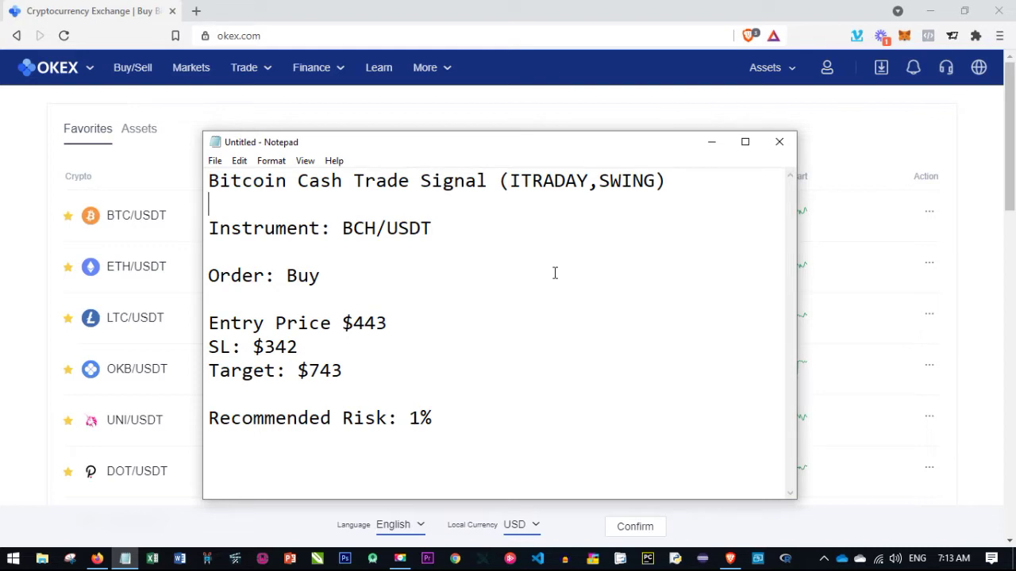
{"action": "left_click", "coordinate": [614, 181]}
{"action": "left_click", "coordinate": [621, 205]}
{"action": "key", "text": "Down"}
{"action": "key", "text": "Down"}
{"action": "left_click", "coordinate": [420, 255]}
{"action": "left_click", "coordinate": [326, 276]}
- Examine the entry price, stop loss, target and recommended risk lines of the trade signal note
{"action": "left_click_drag", "start_coordinate": [388, 324], "coordinate": [342, 324]}
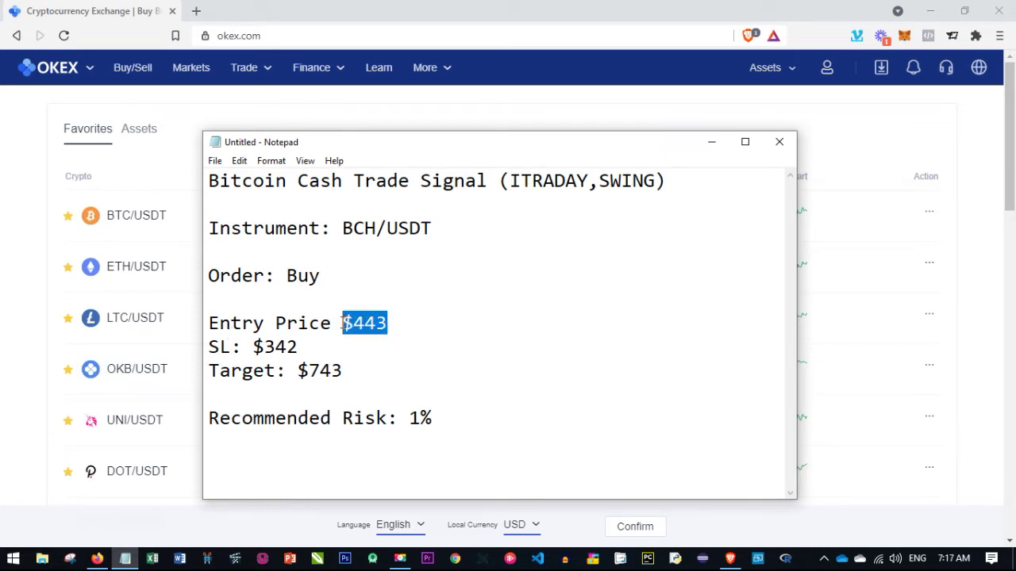
{"action": "left_click", "coordinate": [354, 325]}
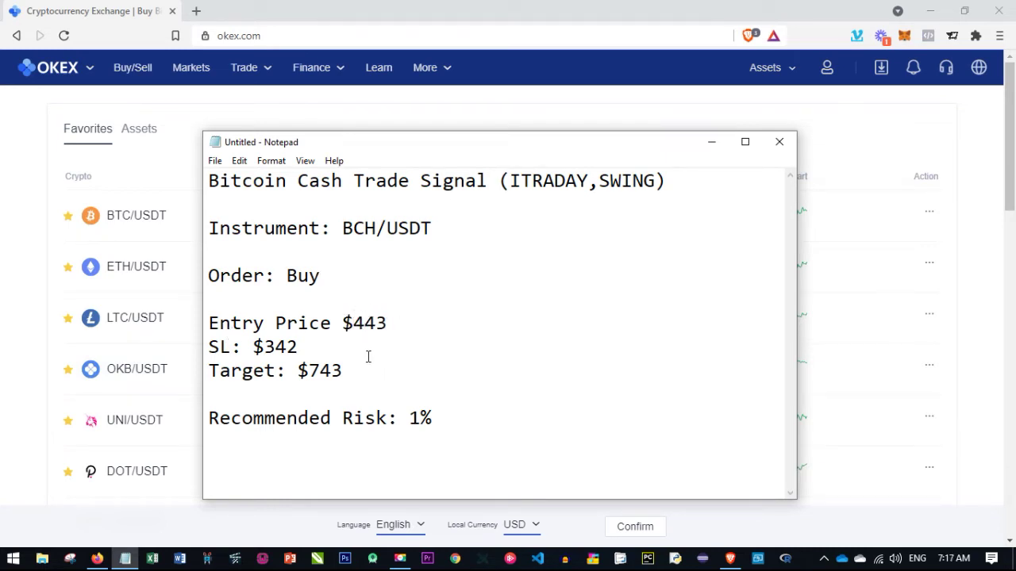
{"action": "left_click_drag", "start_coordinate": [299, 347], "coordinate": [218, 347]}
{"action": "left_click", "coordinate": [230, 347]}
{"action": "left_click", "coordinate": [297, 349]}
{"action": "left_click_drag", "start_coordinate": [299, 347], "coordinate": [264, 347]}
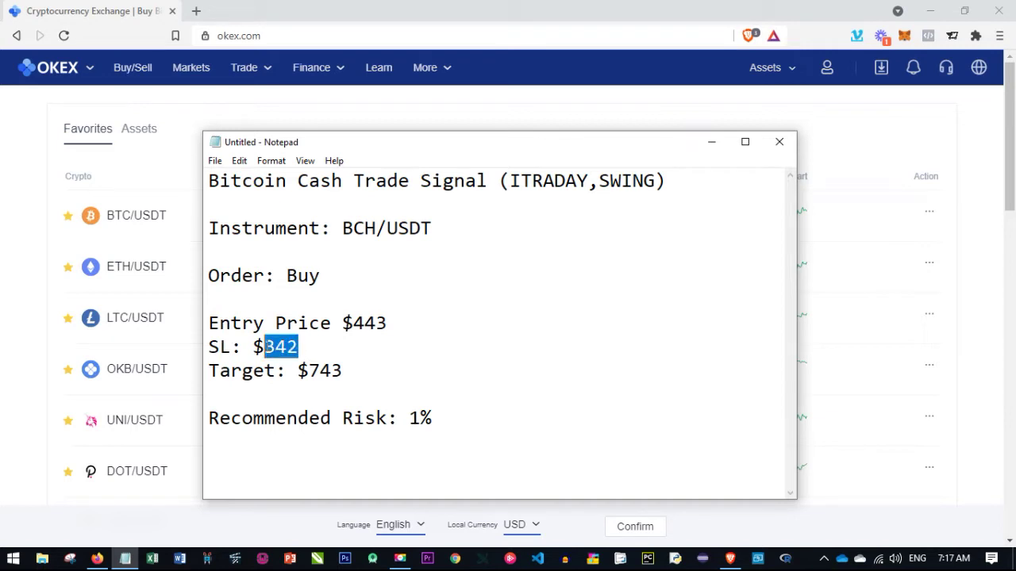
{"action": "left_click", "coordinate": [275, 347]}
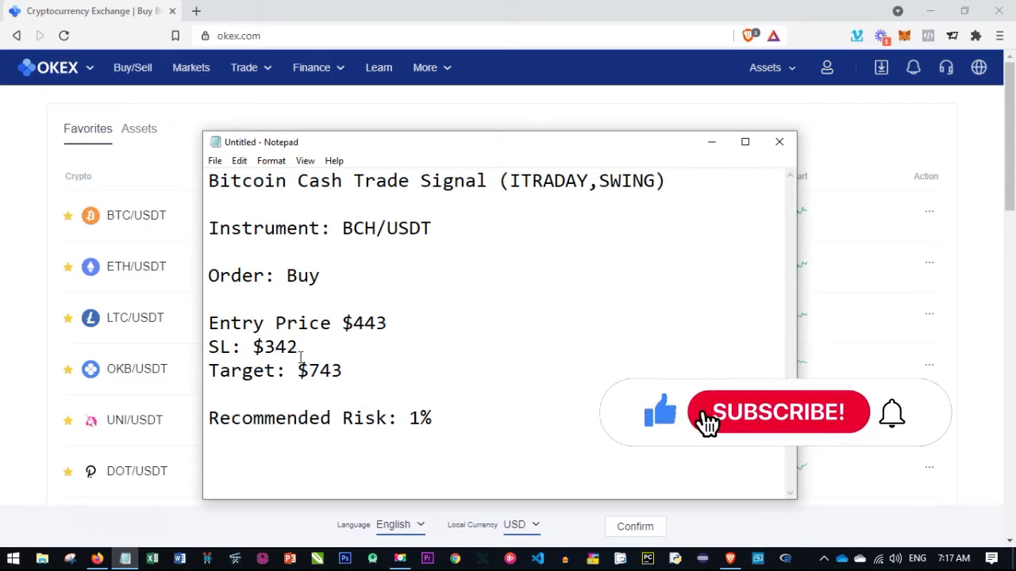
{"action": "left_click", "coordinate": [292, 343]}
{"action": "left_click_drag", "start_coordinate": [295, 345], "coordinate": [267, 347]}
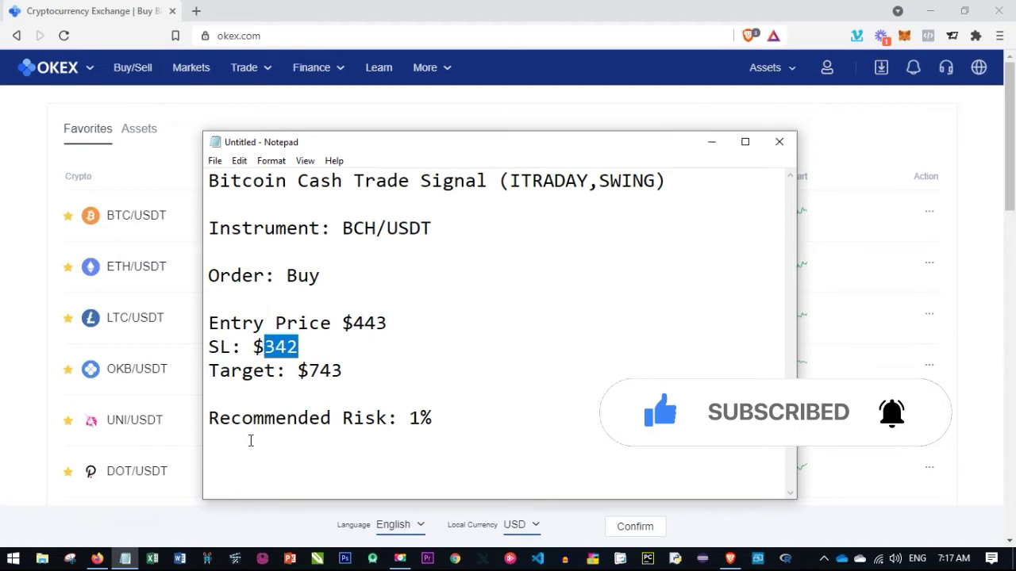
{"action": "left_click", "coordinate": [275, 418]}
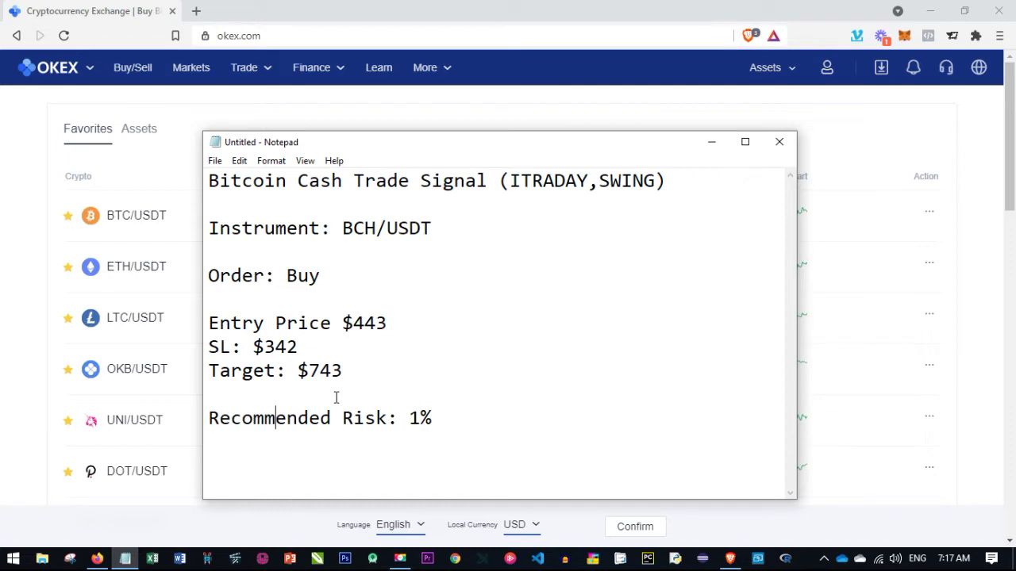
{"action": "left_click", "coordinate": [302, 349]}
{"action": "left_click_drag", "start_coordinate": [353, 323], "coordinate": [389, 323]}
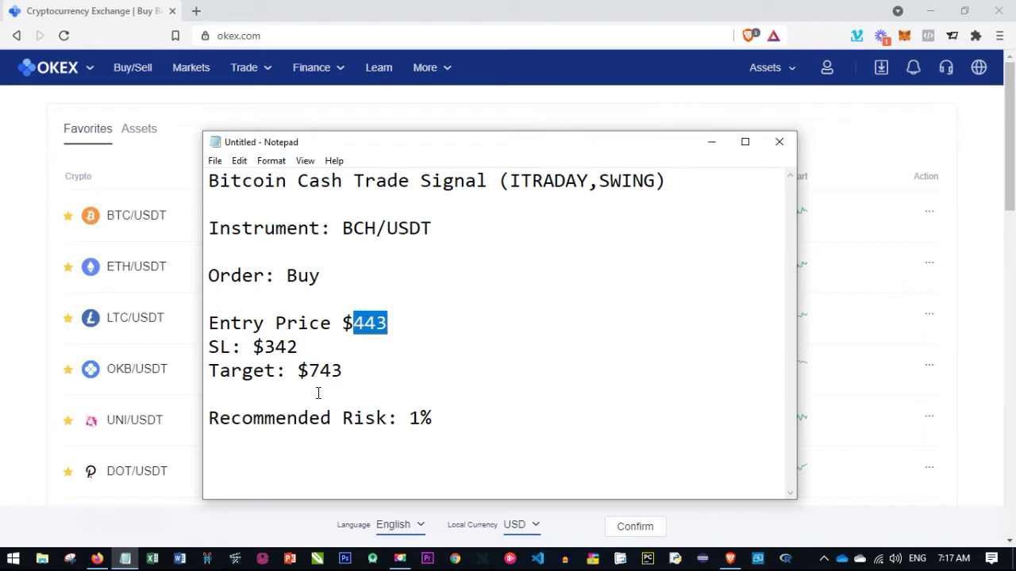
{"action": "left_click", "coordinate": [306, 371]}
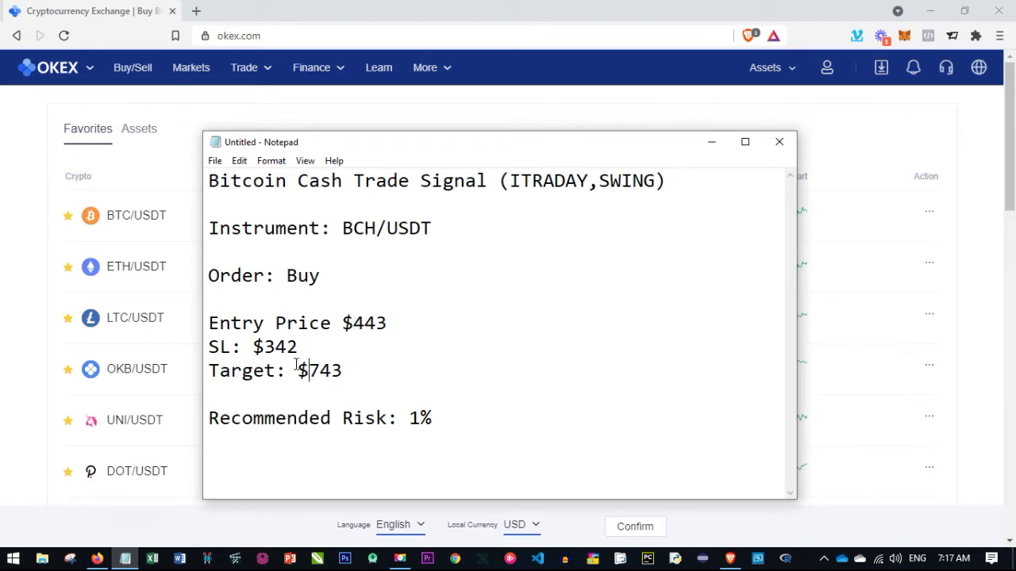
{"action": "left_click_drag", "start_coordinate": [308, 371], "coordinate": [342, 373]}
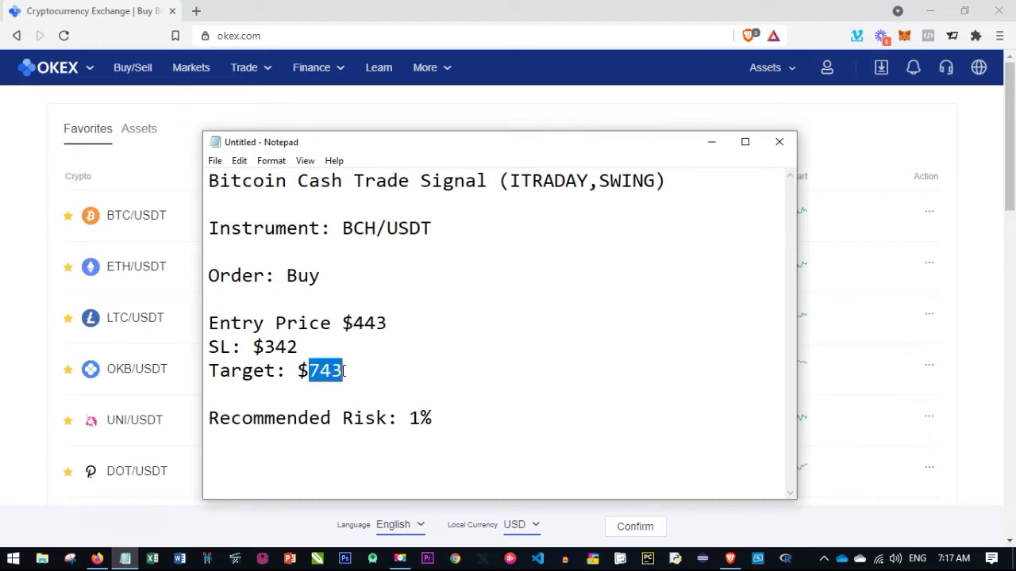
{"action": "left_click", "coordinate": [362, 326]}
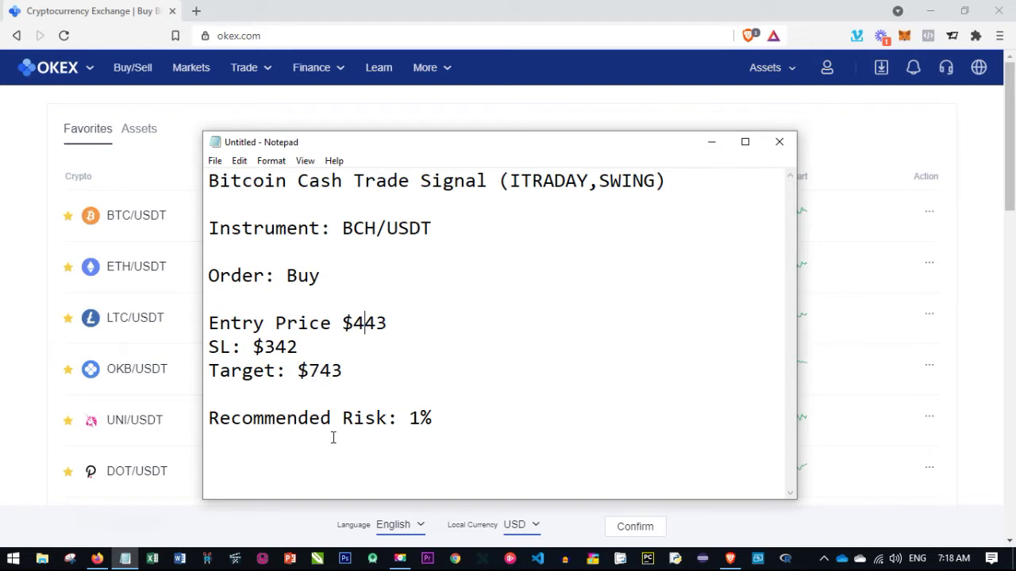
- Switch back to the OKEx site in the browser and open the Margin Trading page
{"action": "left_click", "coordinate": [20, 260]}
{"action": "mouse_move", "coordinate": [254, 79]}
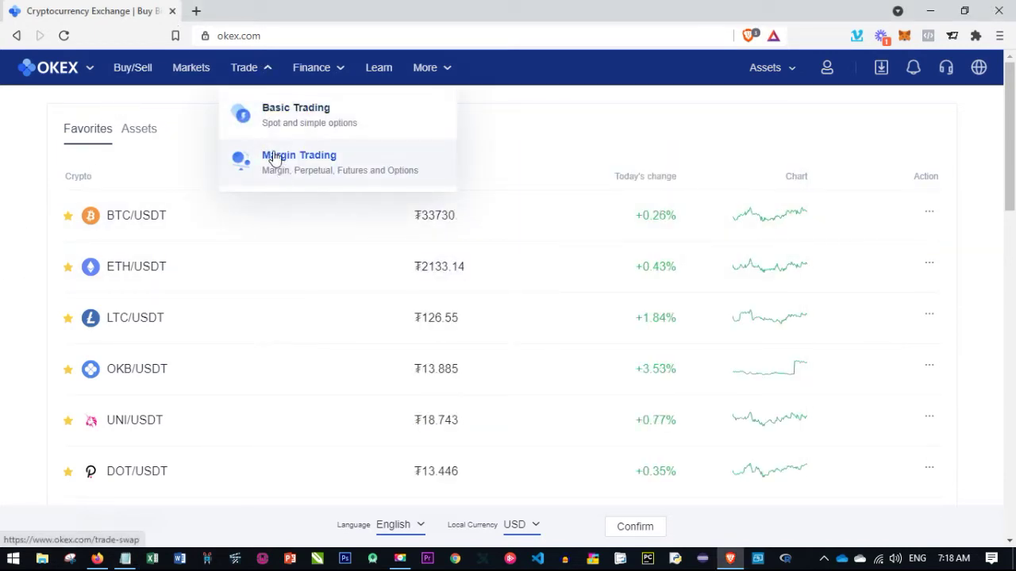
{"action": "left_click", "coordinate": [306, 161]}
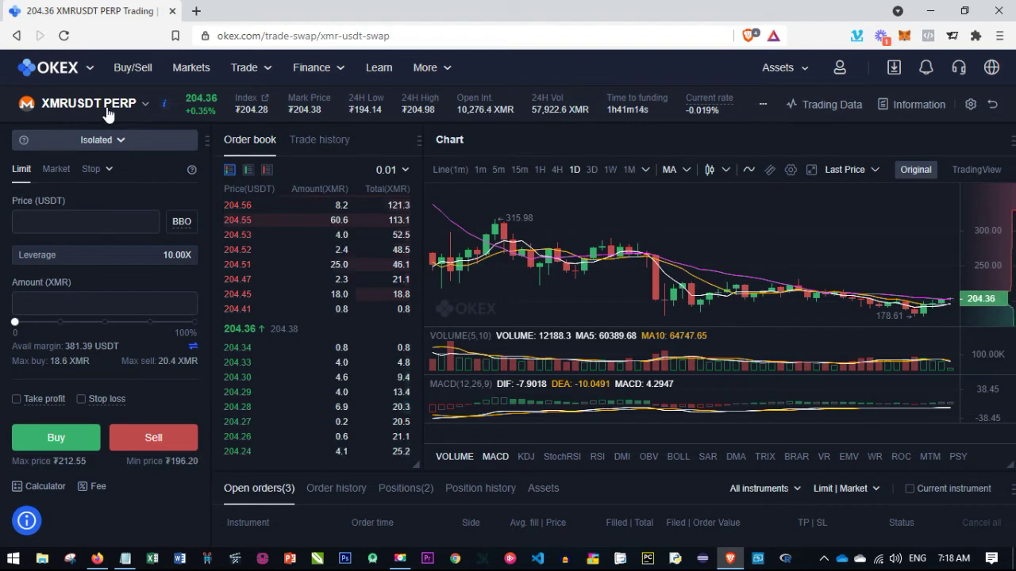
- Search the trading instruments for "bch" and open the BCHUSDT PERP perpetual contract
{"action": "left_click", "coordinate": [69, 109]}
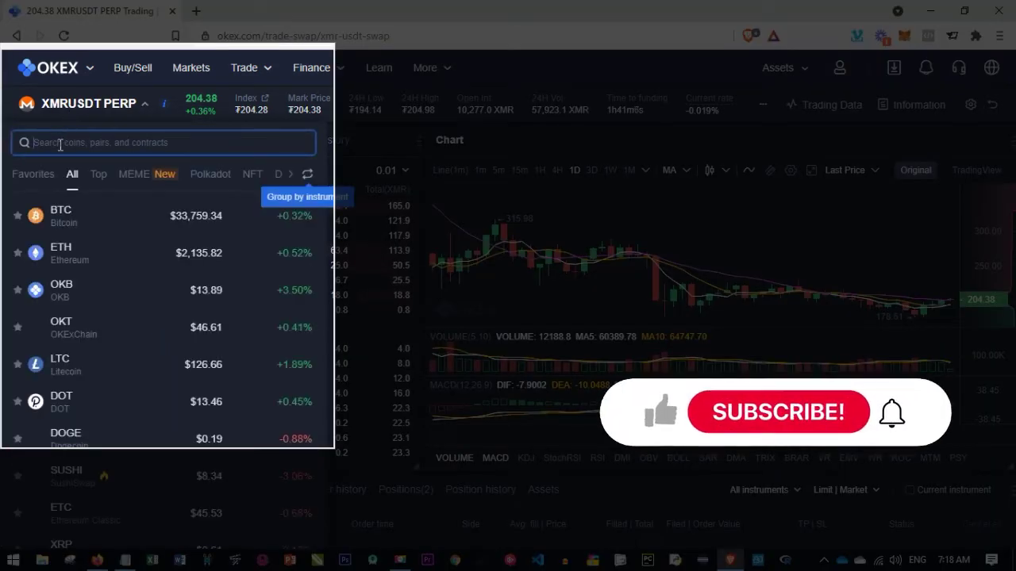
{"action": "type", "text": "b"}
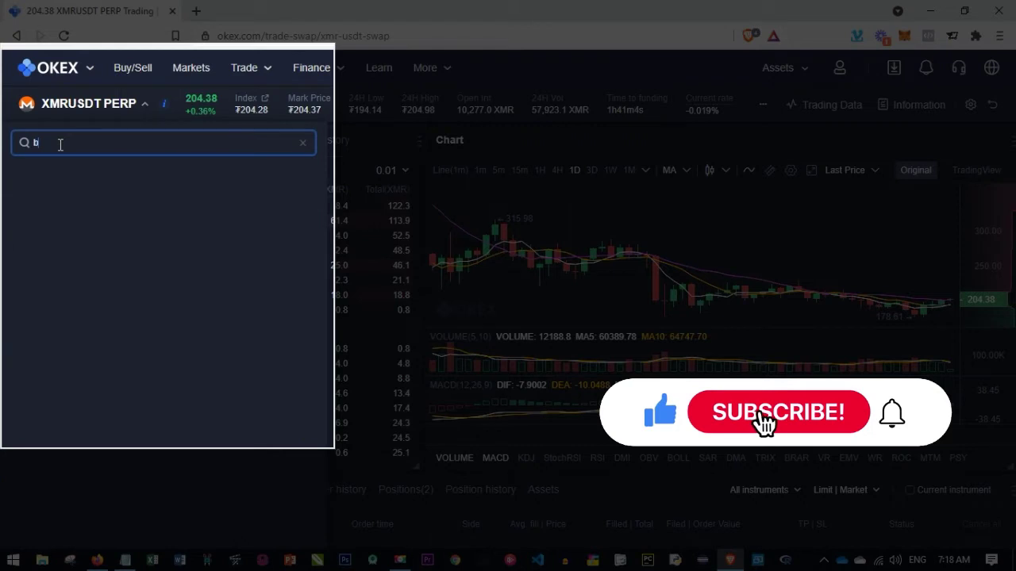
{"action": "type", "text": "c"}
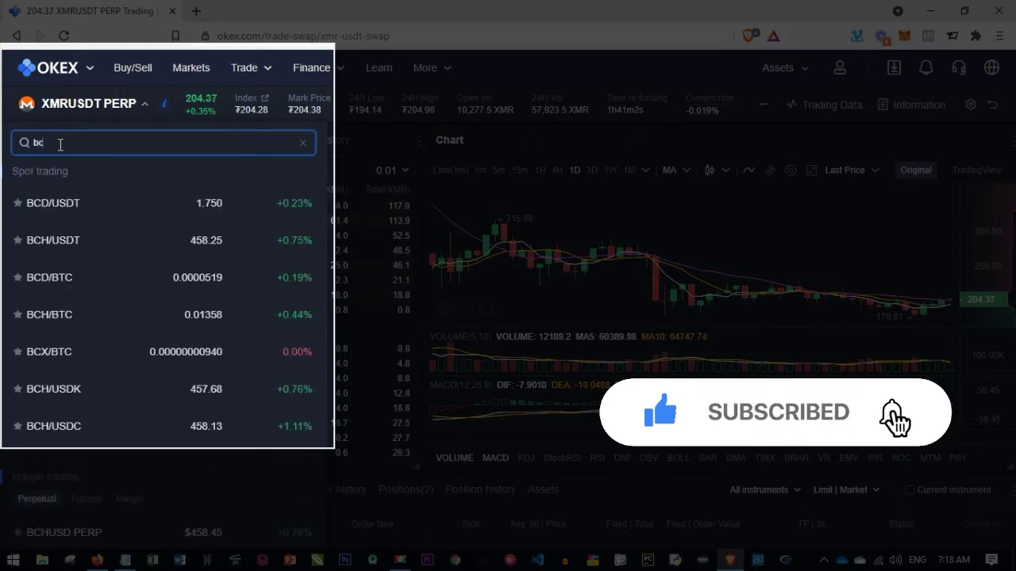
{"action": "type", "text": "h"}
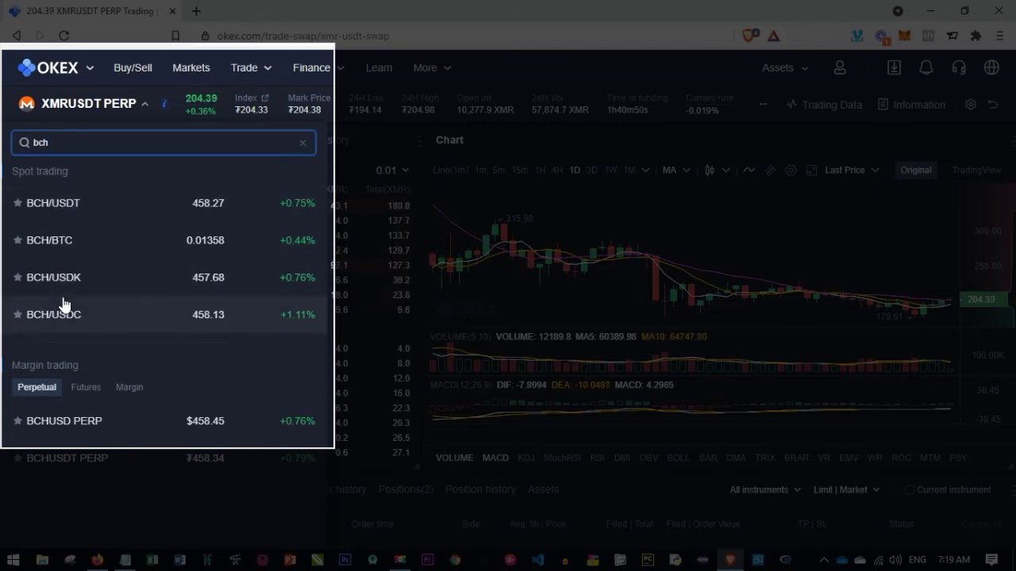
{"action": "scroll", "coordinate": [90, 320], "scroll_direction": "down", "scroll_amount": 1}
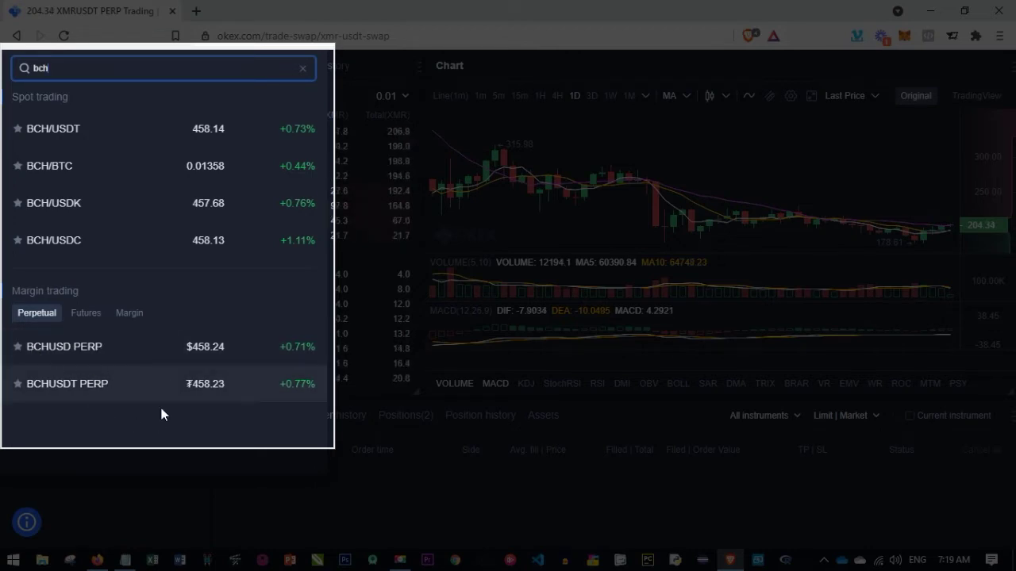
{"action": "left_click", "coordinate": [67, 388]}
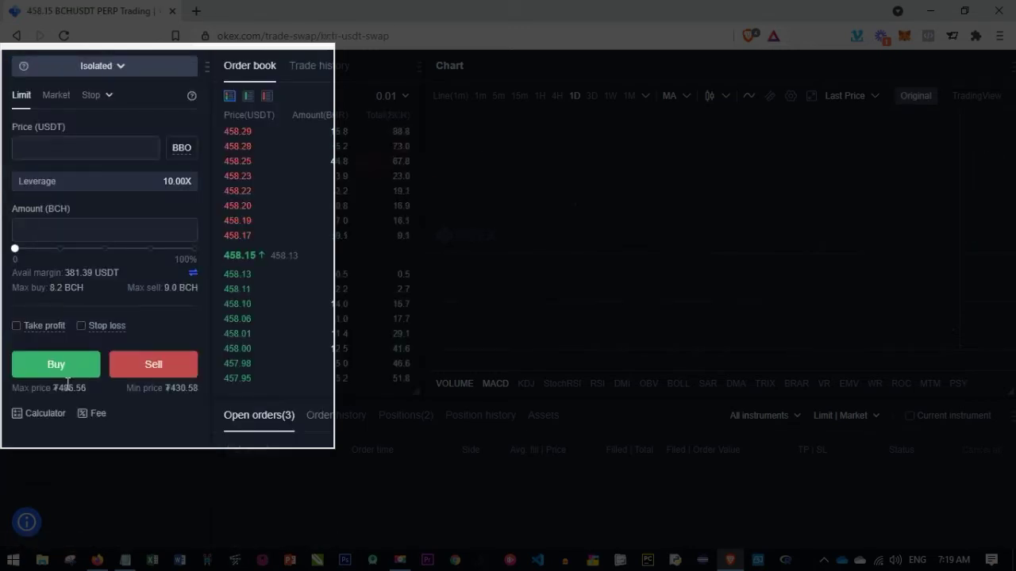
{"action": "scroll", "coordinate": [207, 377], "scroll_direction": "up", "scroll_amount": 1}
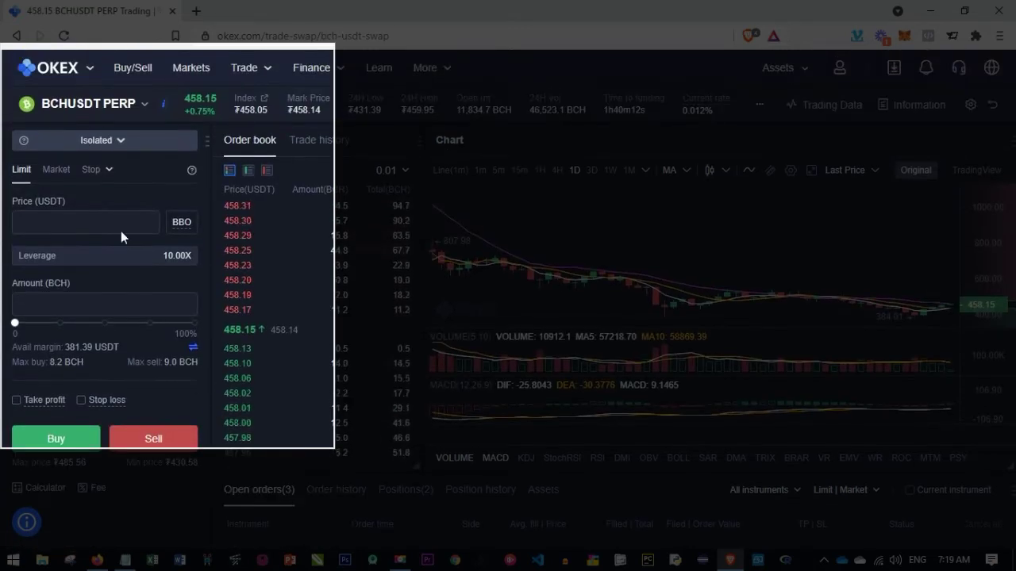
- Check the signal note briefly, choose Isolated as the margin mode, and dismiss the Nexo notification
{"action": "left_click", "coordinate": [125, 560]}
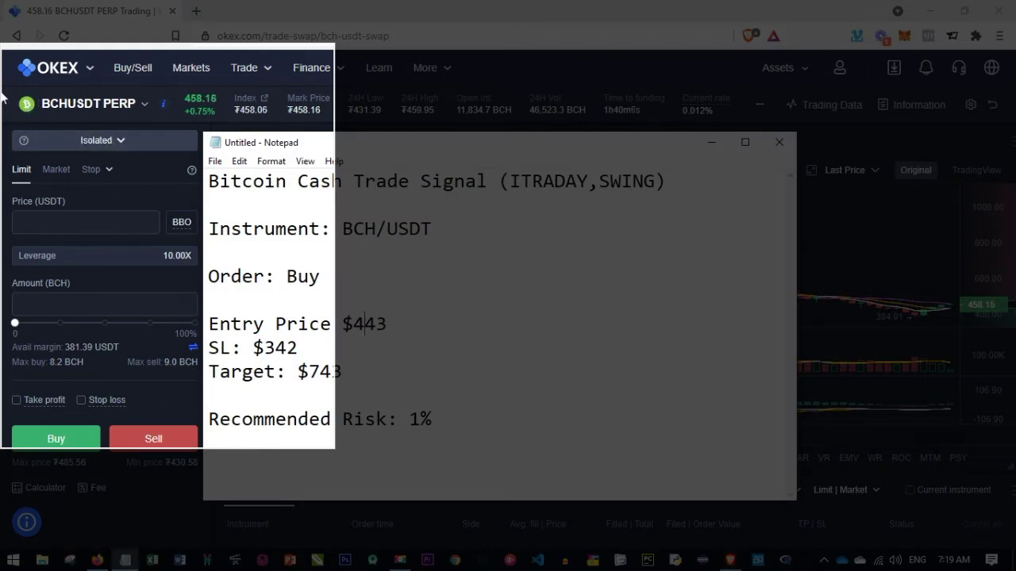
{"action": "left_click", "coordinate": [709, 144]}
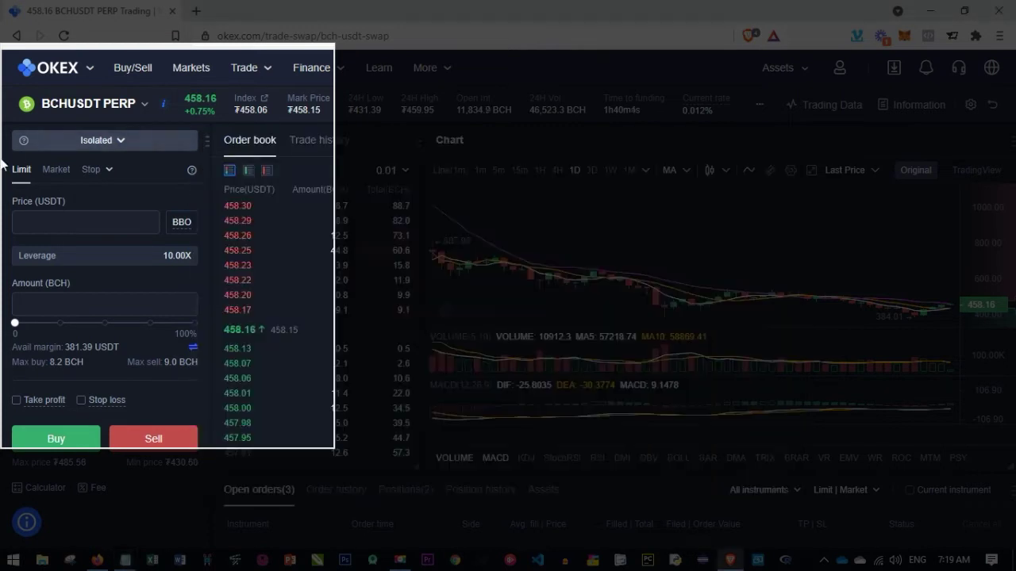
{"action": "left_click", "coordinate": [120, 144]}
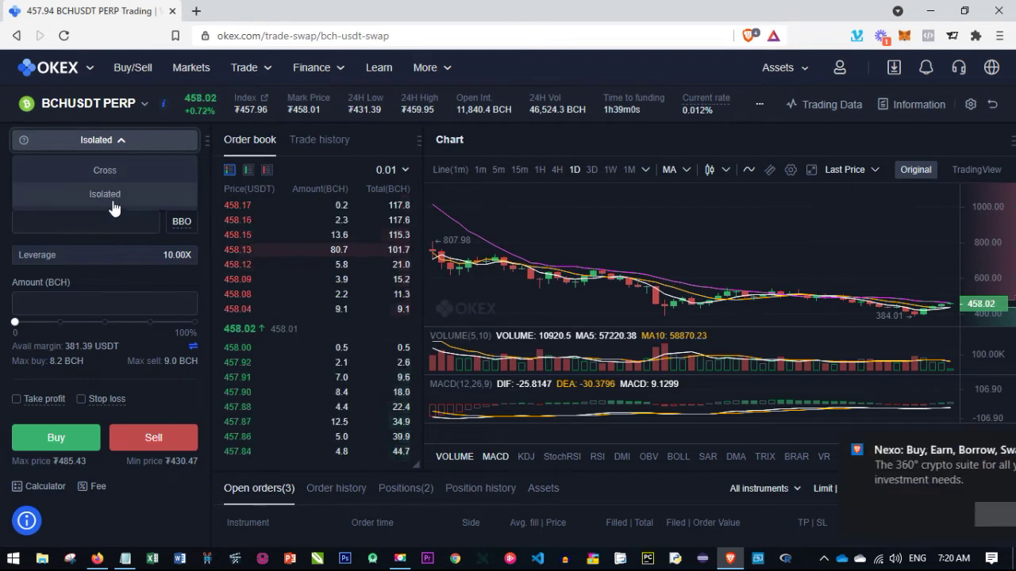
{"action": "left_click", "coordinate": [108, 205]}
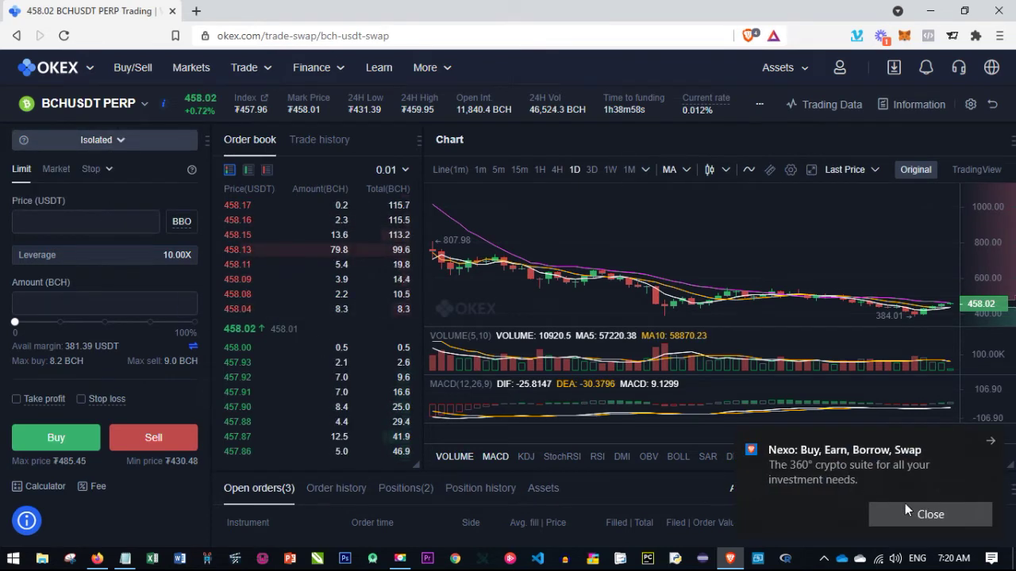
{"action": "left_click", "coordinate": [947, 521]}
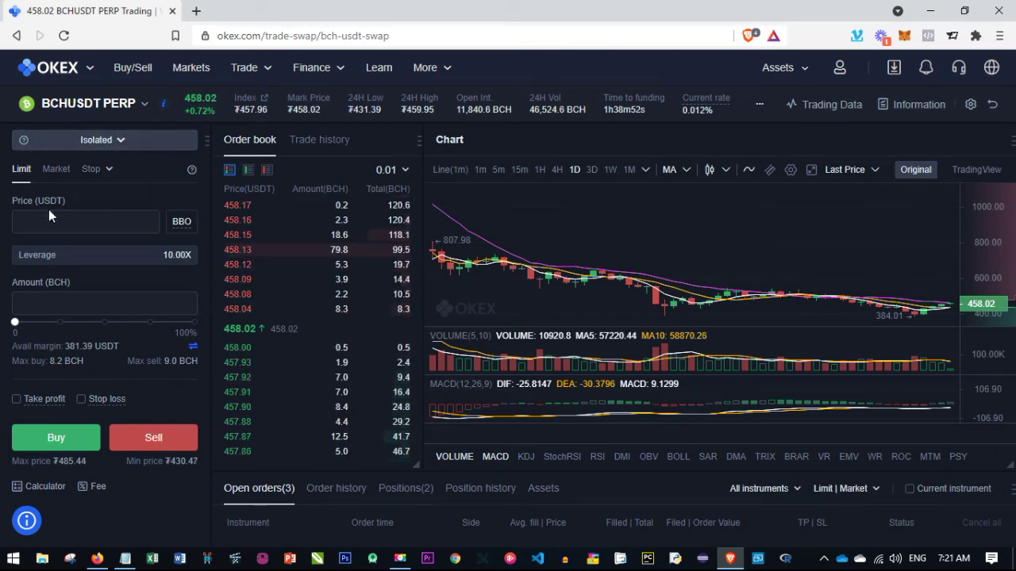
- Check the order side and entry price in the trade signal note against the limit order form
{"action": "mouse_move", "coordinate": [95, 169]}
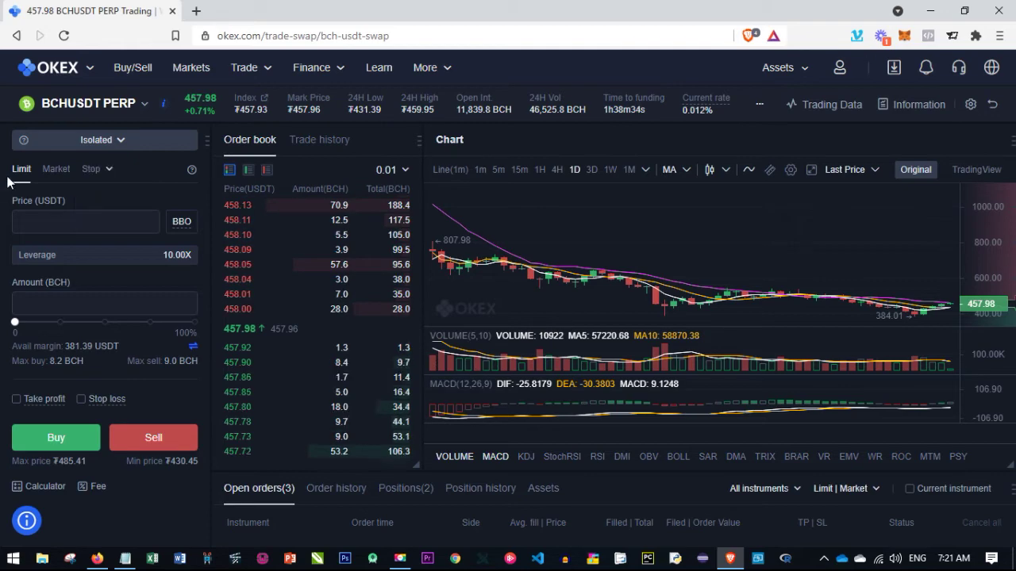
{"action": "mouse_move", "coordinate": [102, 331]}
{"action": "left_click", "coordinate": [127, 561]}
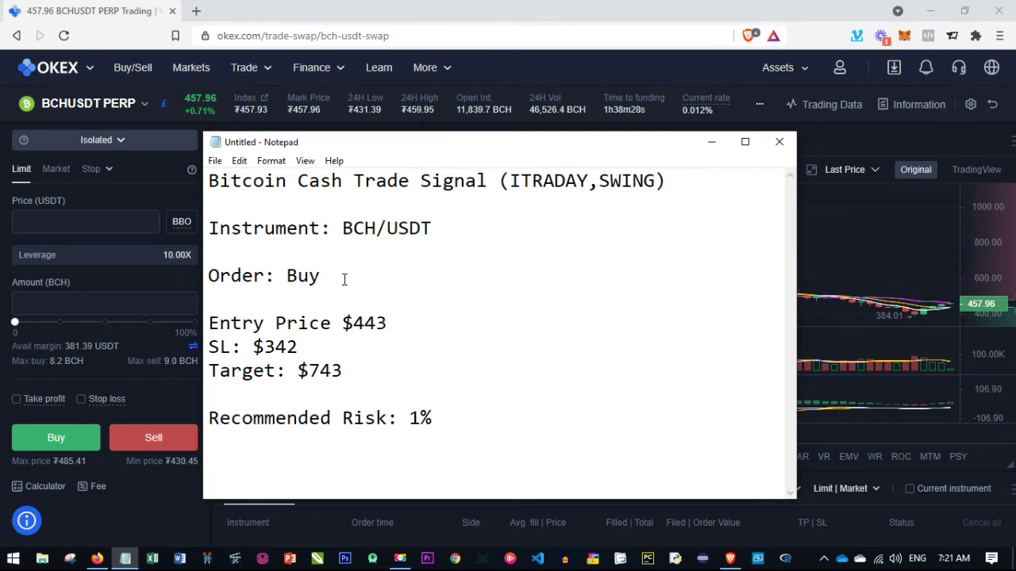
{"action": "left_click", "coordinate": [4, 175]}
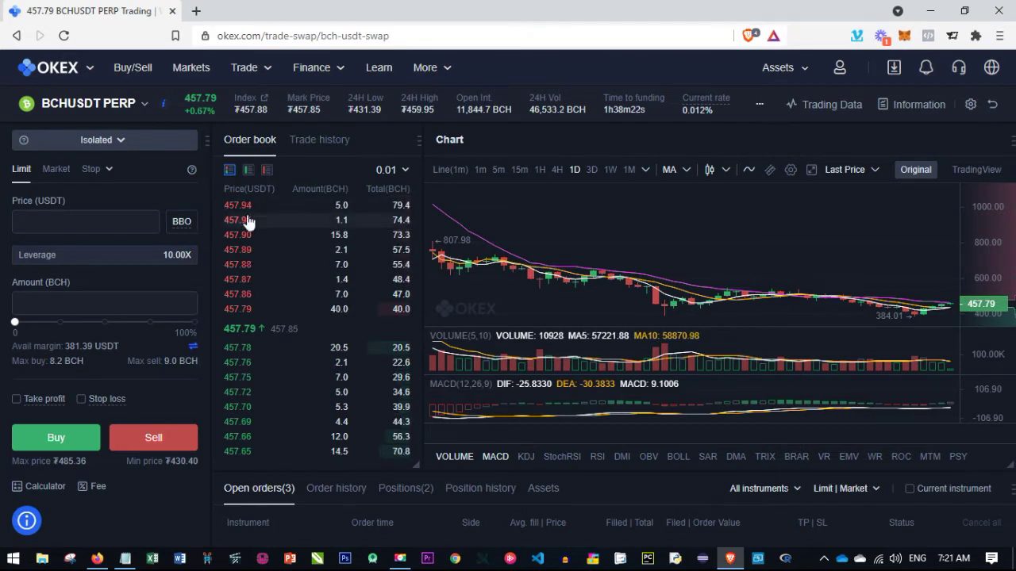
{"action": "left_click", "coordinate": [124, 558]}
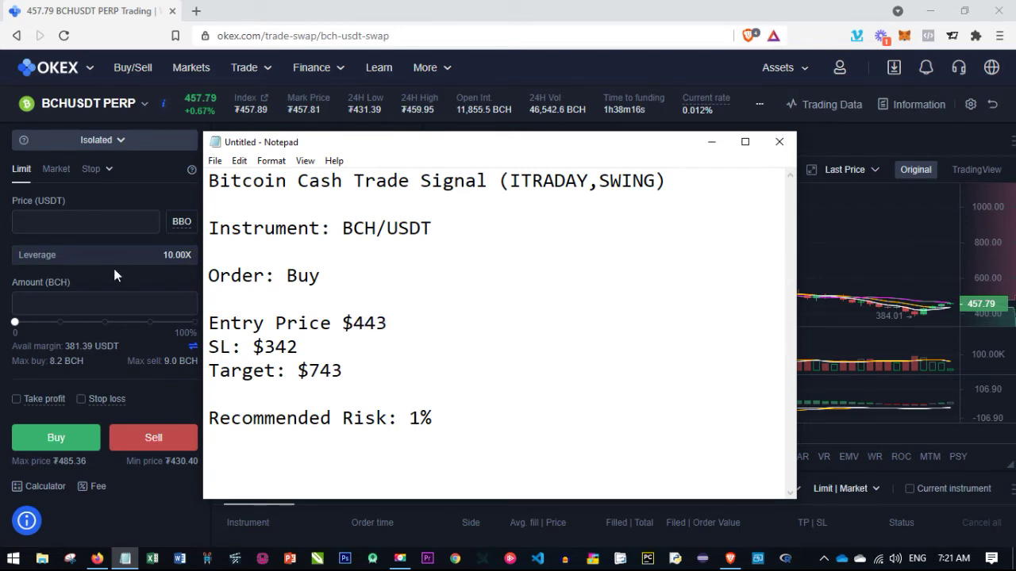
{"action": "left_click", "coordinate": [3, 230]}
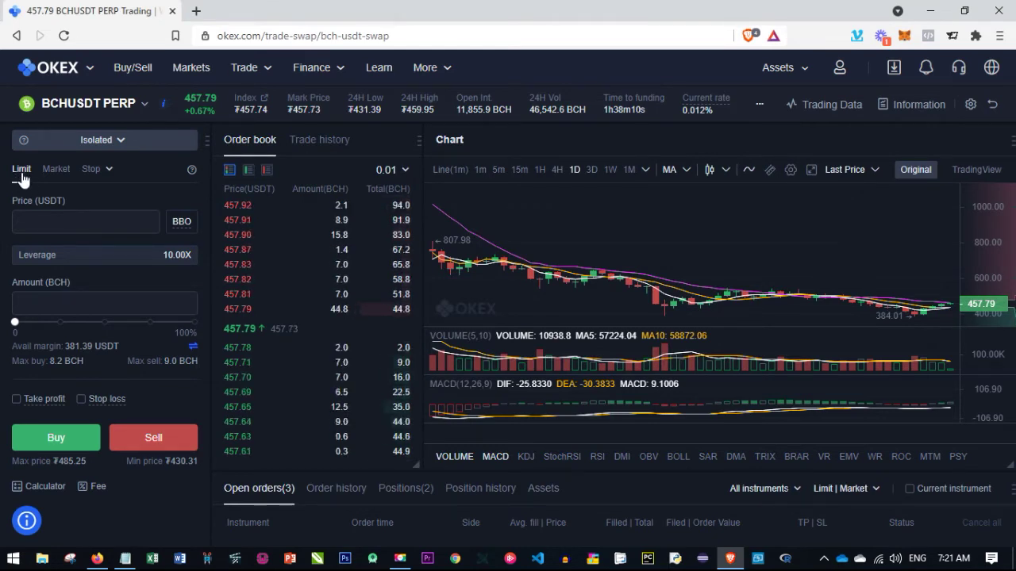
- Enter 443 USDT as the limit price, and try switching the BBO best-price option on and off
{"action": "left_click", "coordinate": [86, 221]}
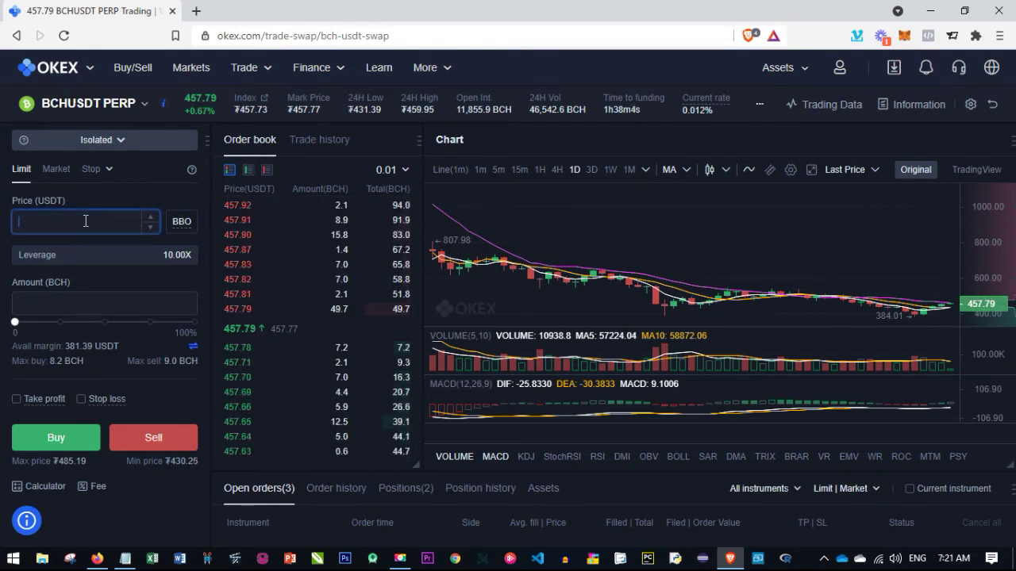
{"action": "type", "text": "44"}
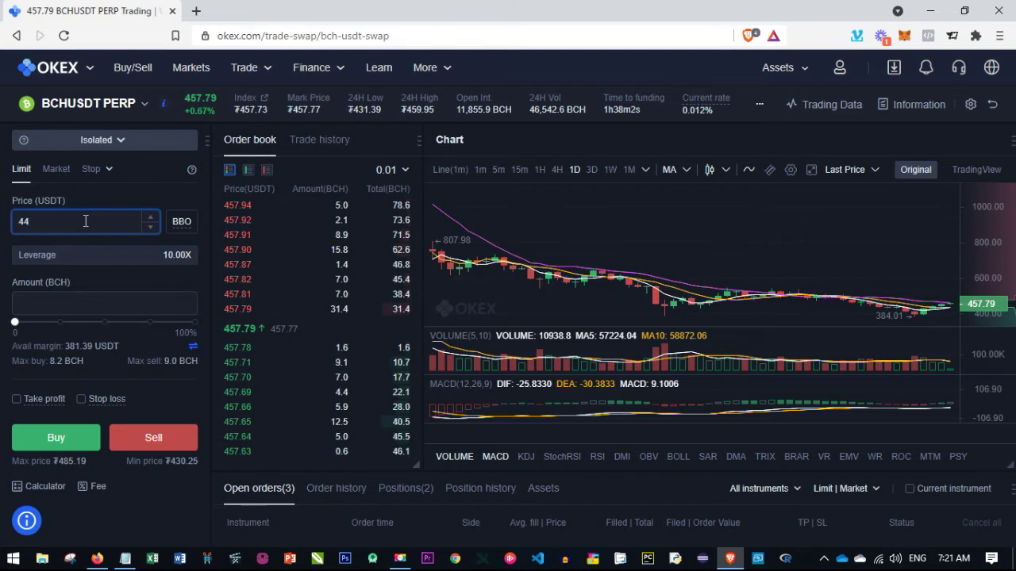
{"action": "type", "text": "3"}
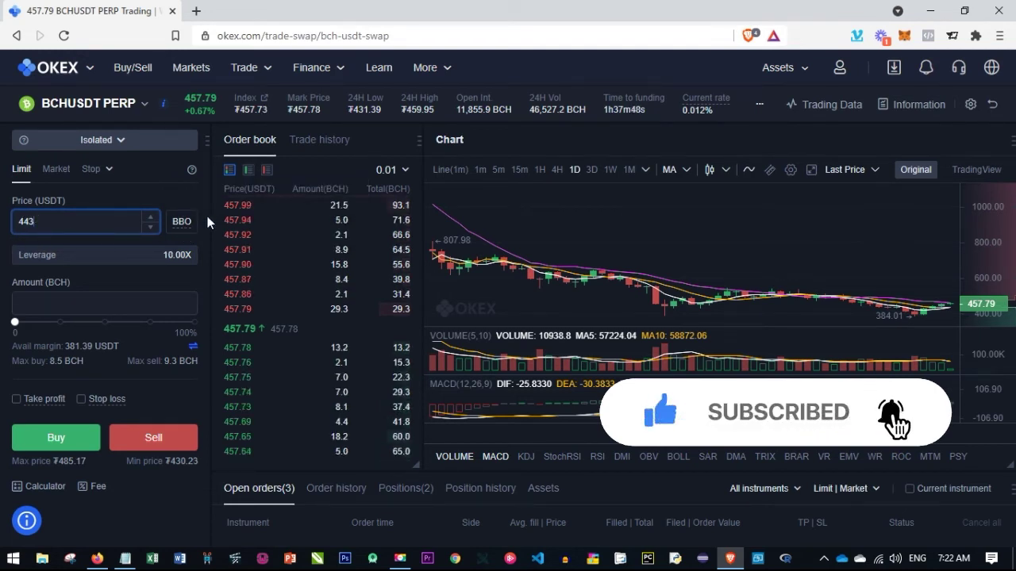
{"action": "left_click", "coordinate": [182, 227]}
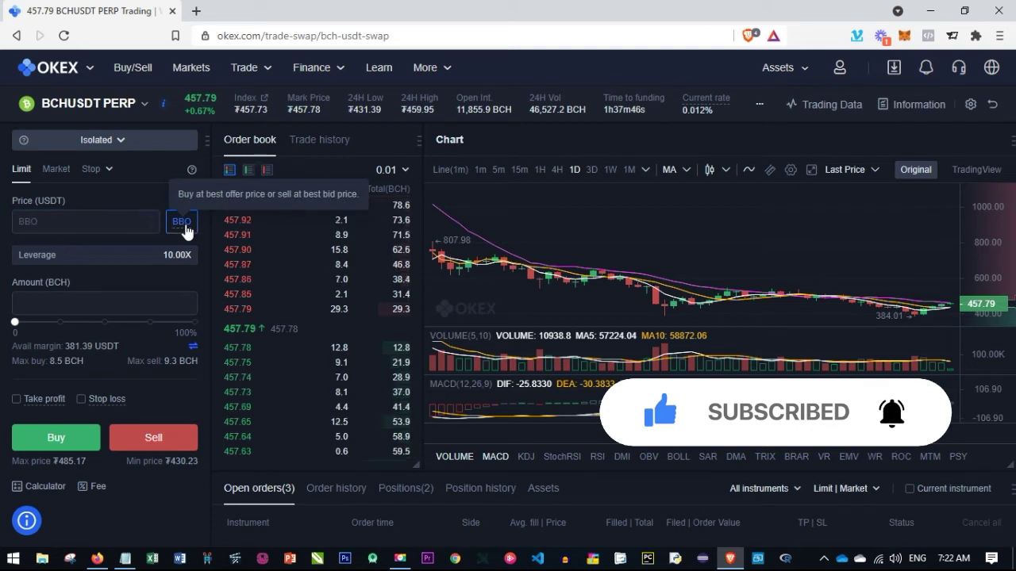
{"action": "left_click", "coordinate": [181, 224]}
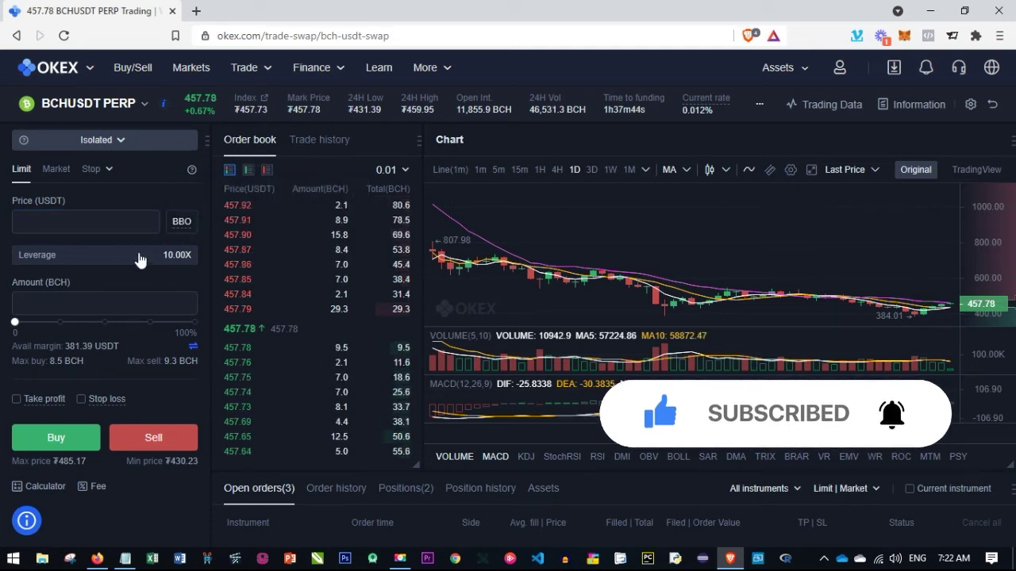
- Set the limit order's price to 442 USDT
{"action": "left_click", "coordinate": [47, 220]}
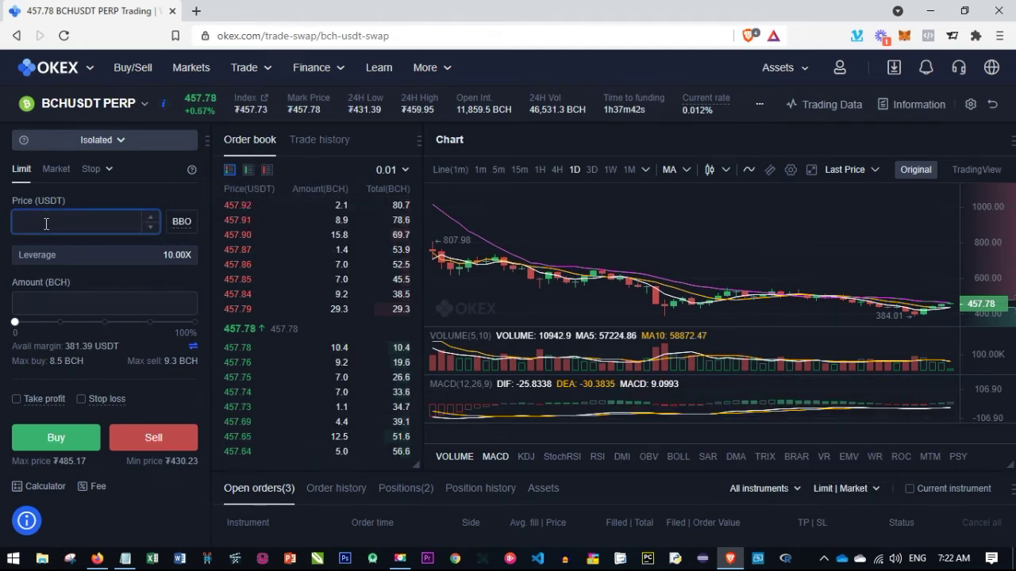
{"action": "type", "text": "442"}
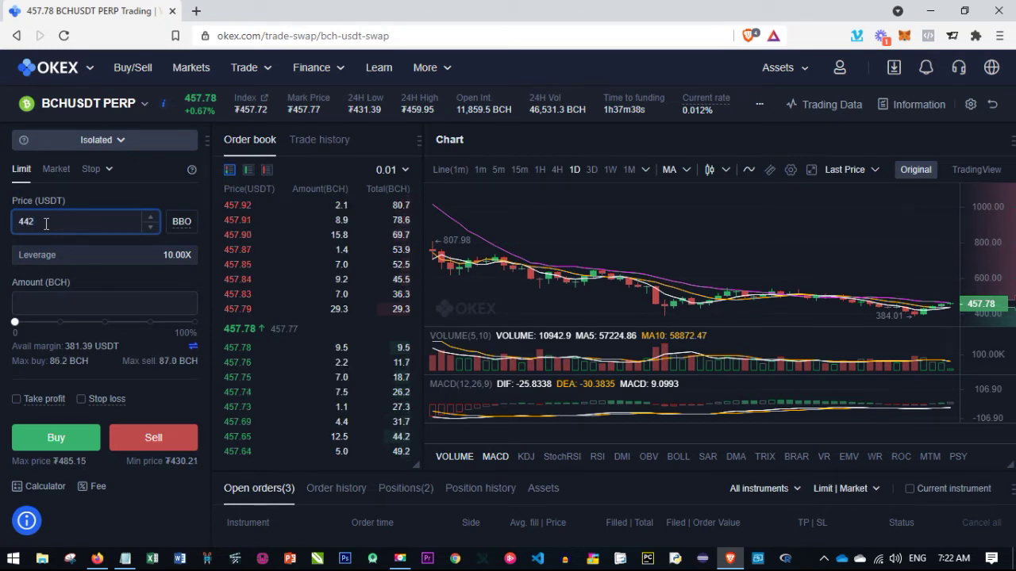
{"action": "left_click", "coordinate": [6, 275]}
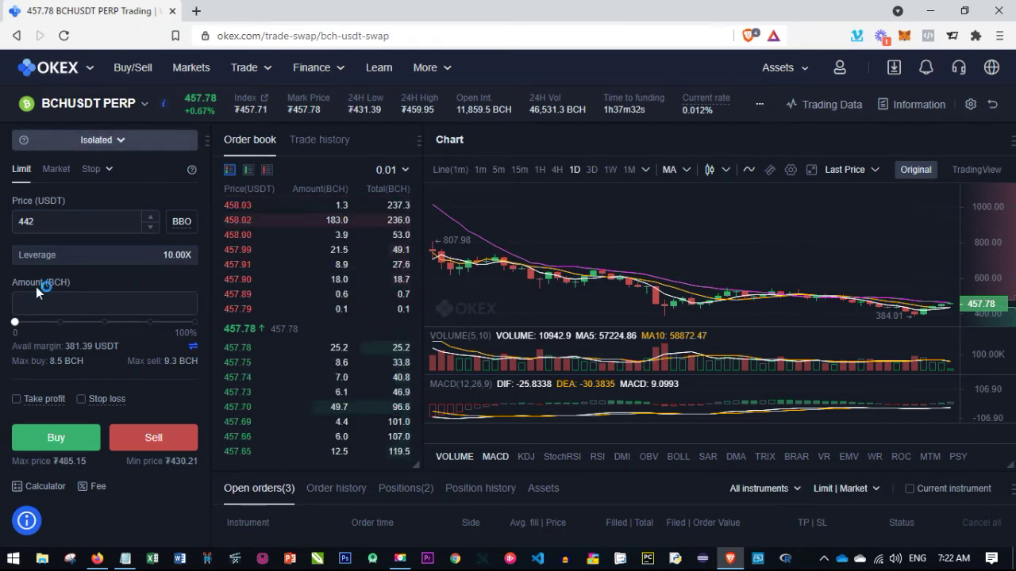
- Preview the leverage presets from 1X to 20X in the leverage settings, return to 10X and close without applying
{"action": "left_click", "coordinate": [159, 264]}
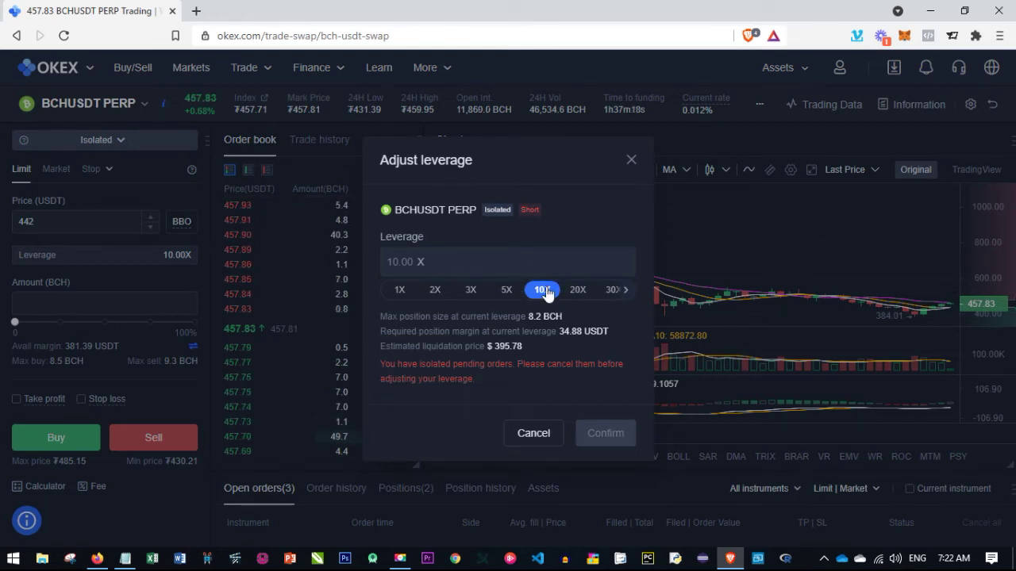
{"action": "left_click", "coordinate": [627, 295]}
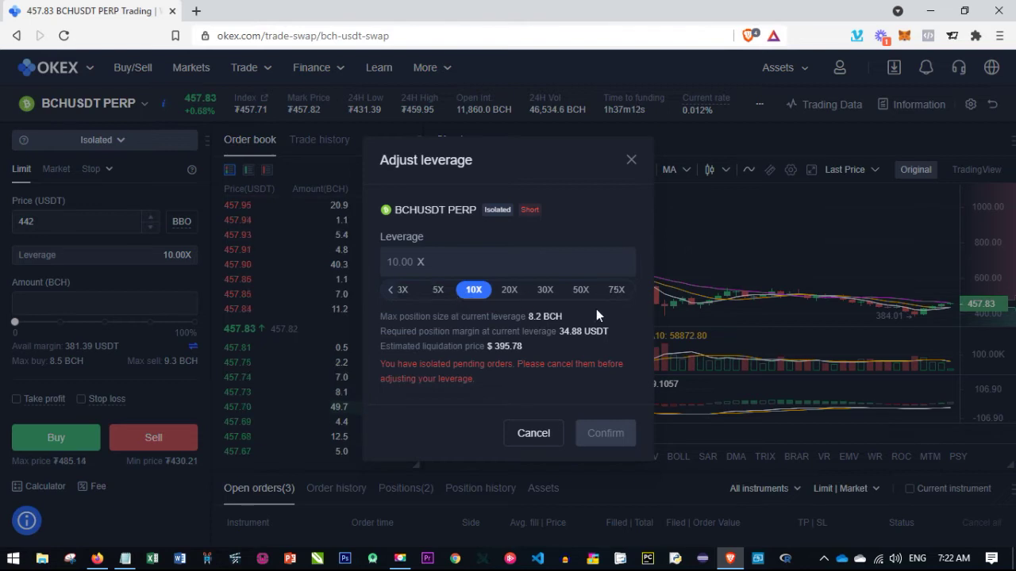
{"action": "left_click", "coordinate": [391, 292]}
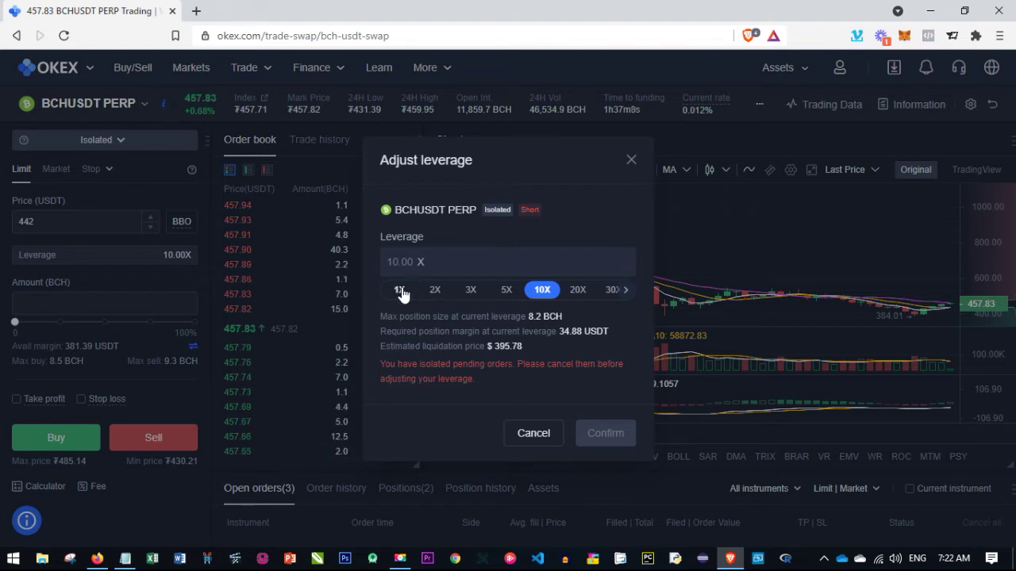
{"action": "left_click", "coordinate": [401, 292]}
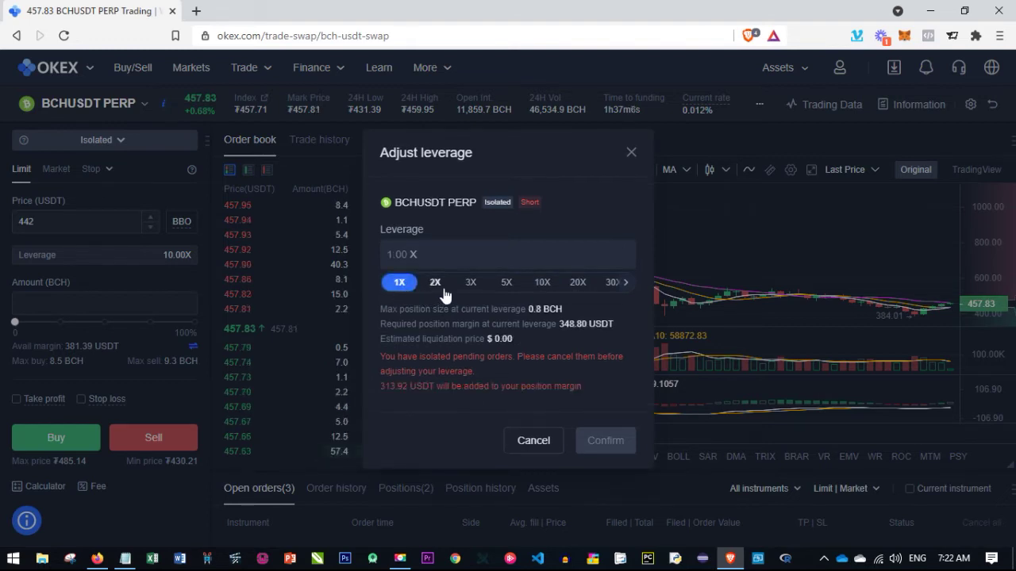
{"action": "left_click", "coordinate": [438, 288]}
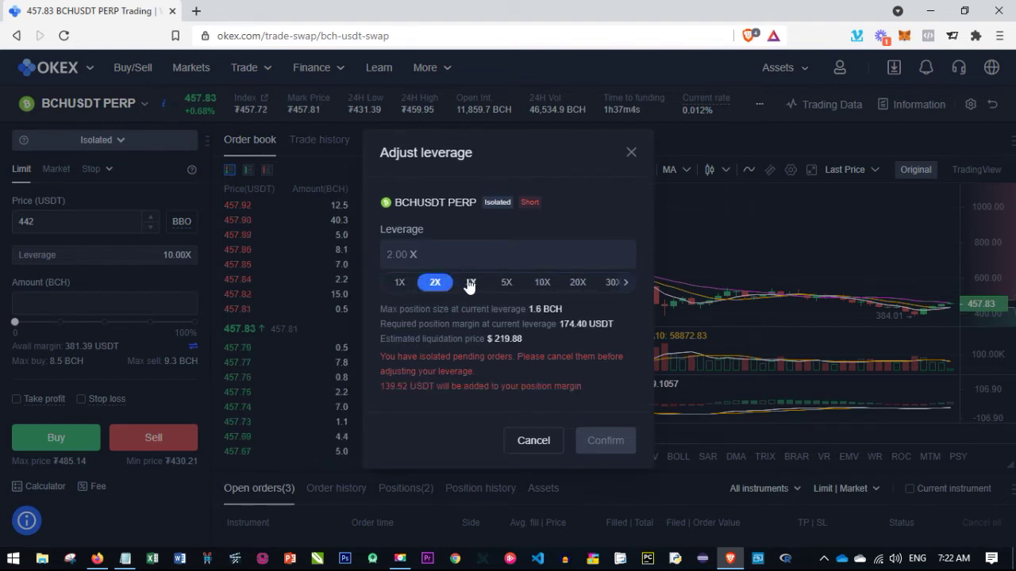
{"action": "left_click", "coordinate": [470, 285]}
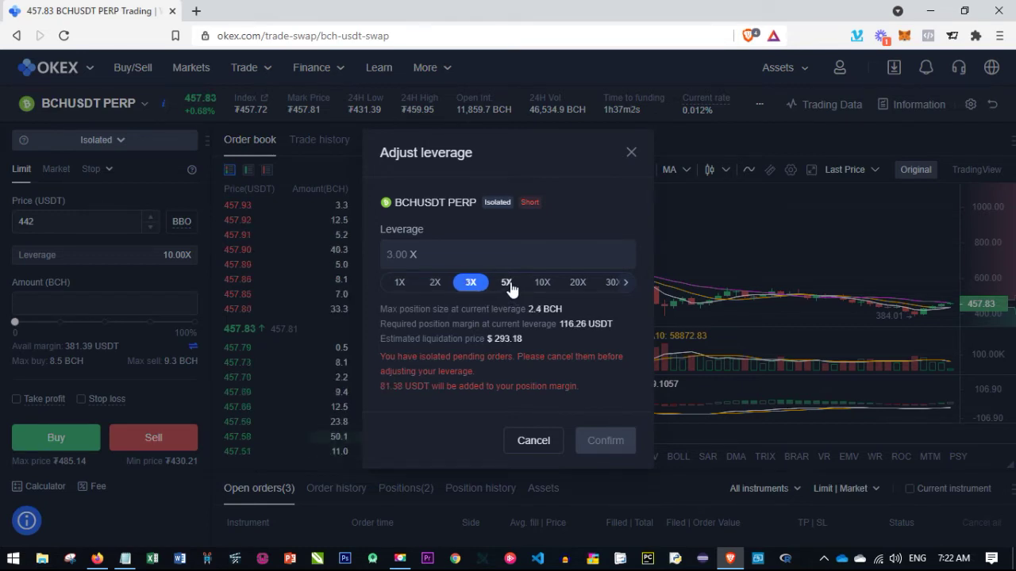
{"action": "left_click", "coordinate": [508, 287]}
{"action": "left_click", "coordinate": [542, 284]}
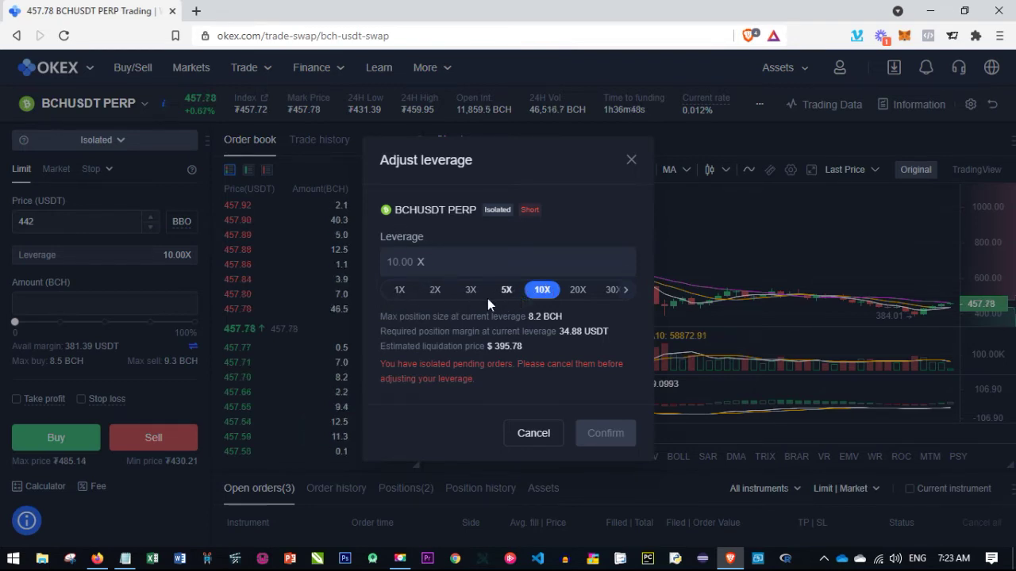
{"action": "left_click", "coordinate": [576, 290]}
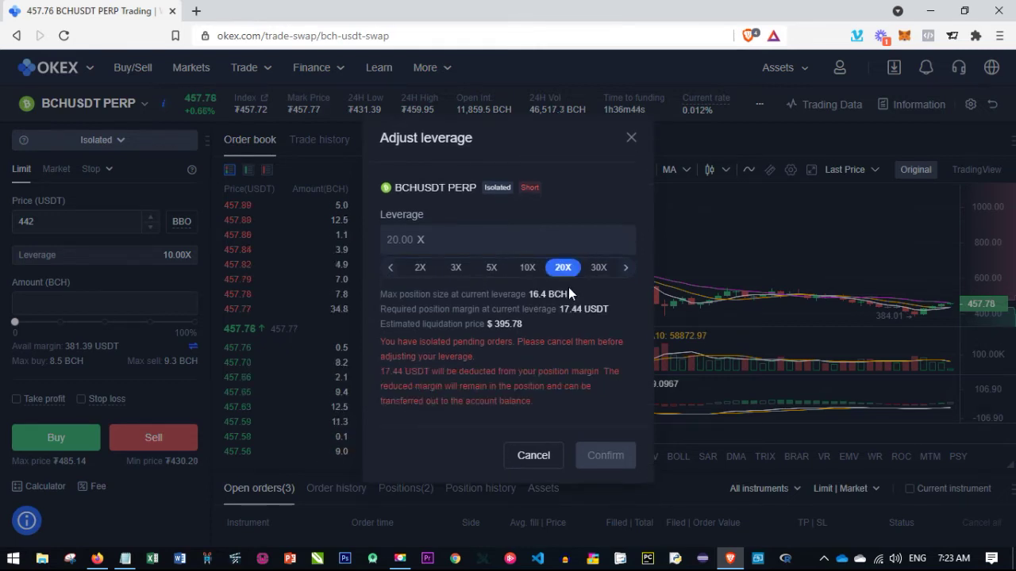
{"action": "left_click", "coordinate": [527, 268]}
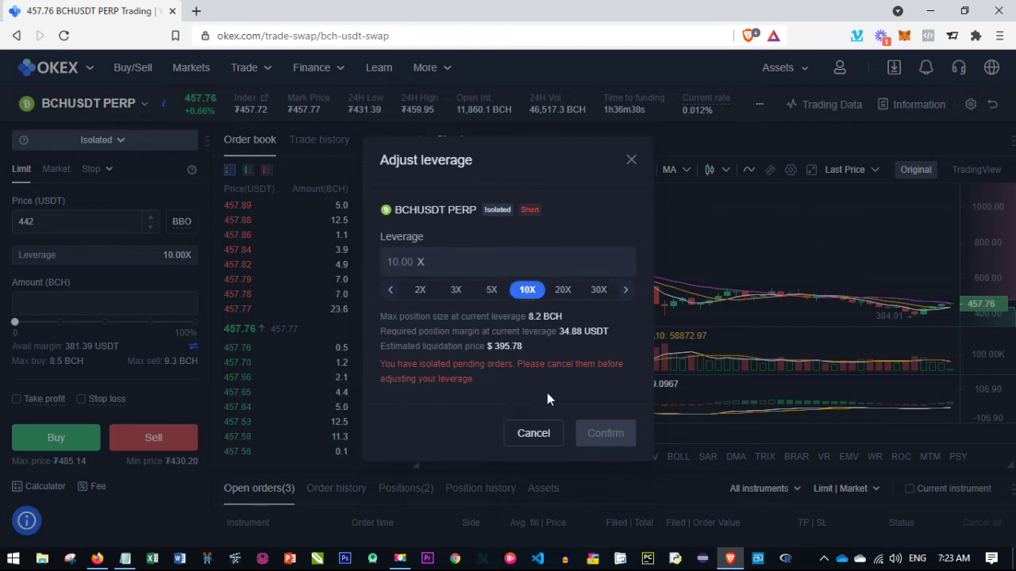
{"action": "left_click", "coordinate": [533, 434]}
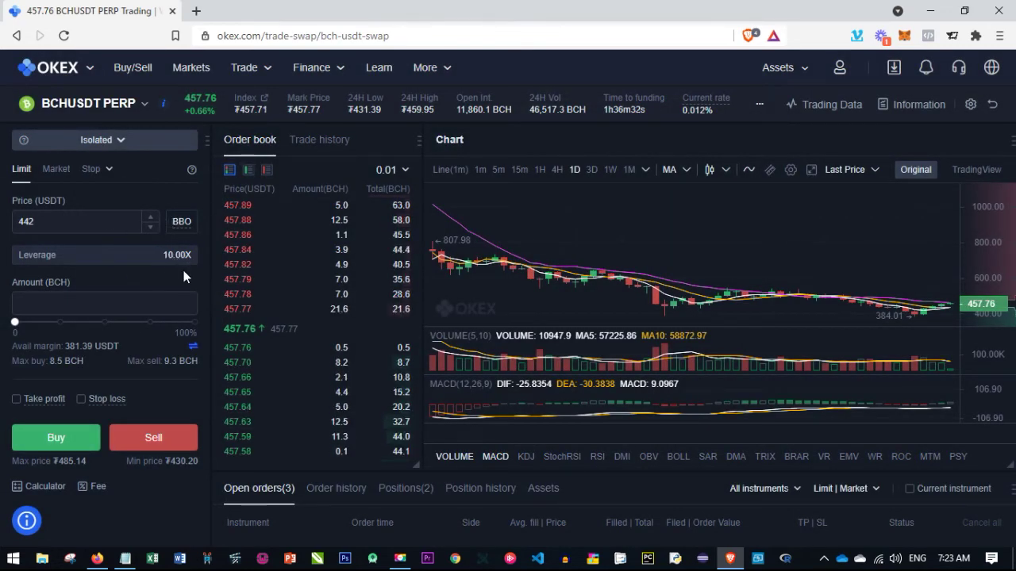
- Correct the limit order's price to 443 USDT
{"action": "scroll", "coordinate": [67, 332], "scroll_direction": "down", "scroll_amount": 1}
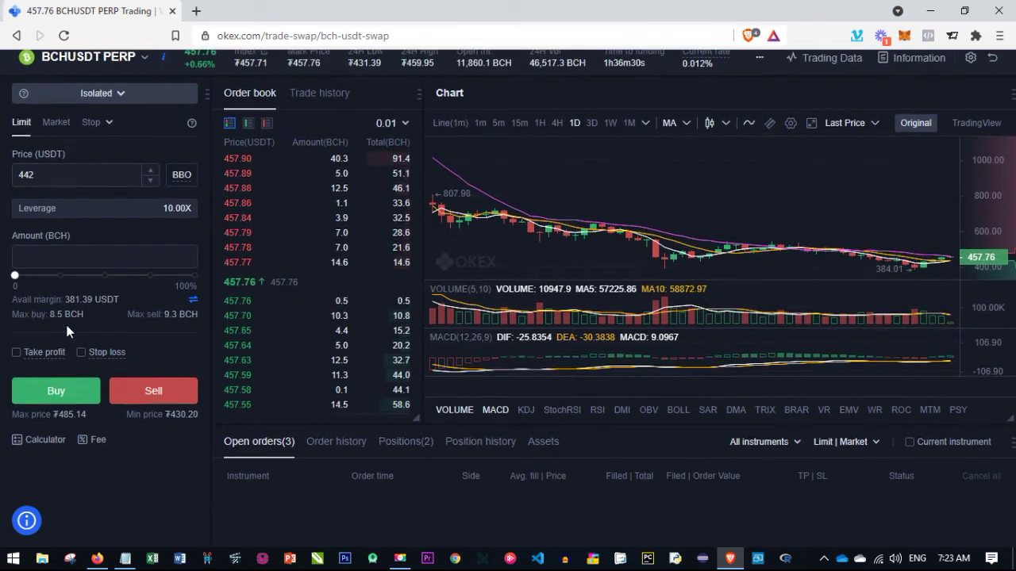
{"action": "scroll", "coordinate": [67, 331], "scroll_direction": "up", "scroll_amount": 1}
{"action": "left_click", "coordinate": [47, 223]}
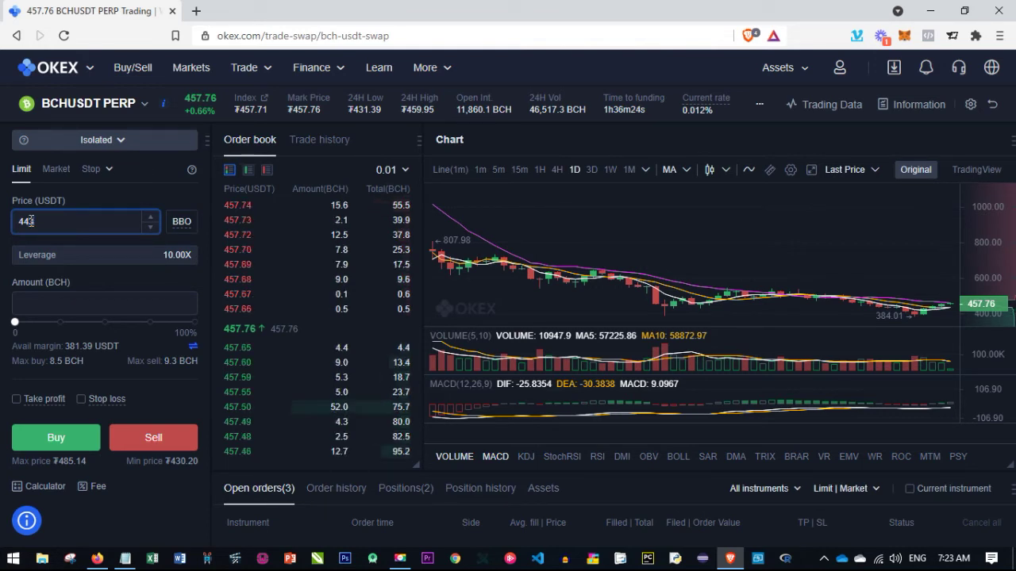
{"action": "key", "text": "BackSpace"}
{"action": "type", "text": "3"}
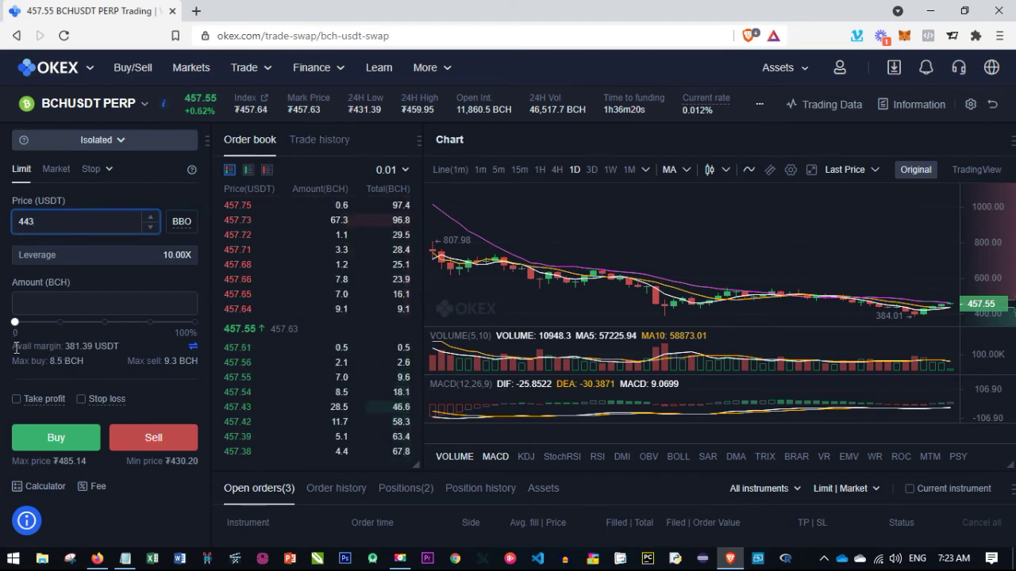
- Highlight the available margin and set the order amount to 100%
{"action": "left_click_drag", "start_coordinate": [11, 347], "coordinate": [81, 350]}
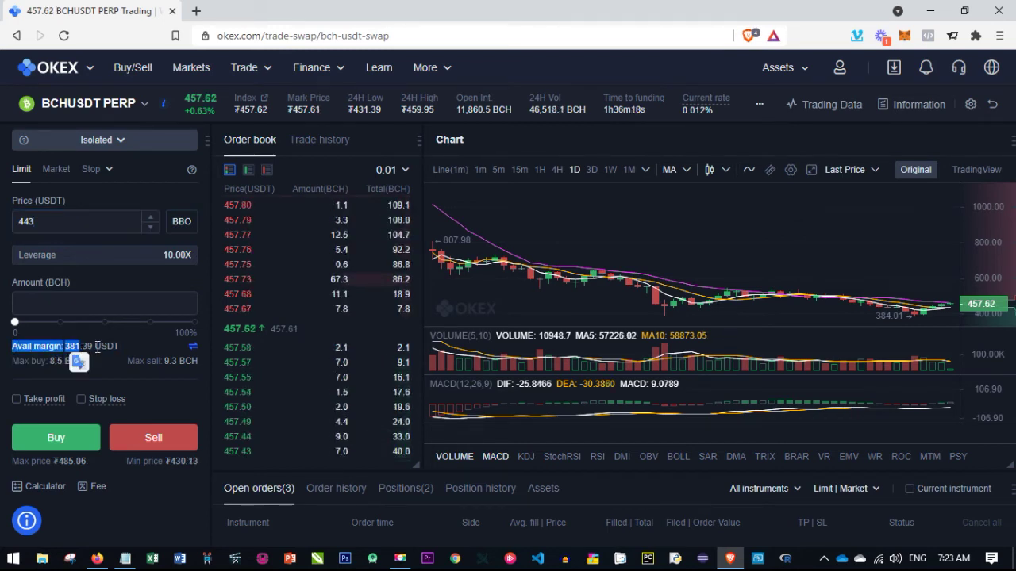
{"action": "left_click", "coordinate": [79, 351]}
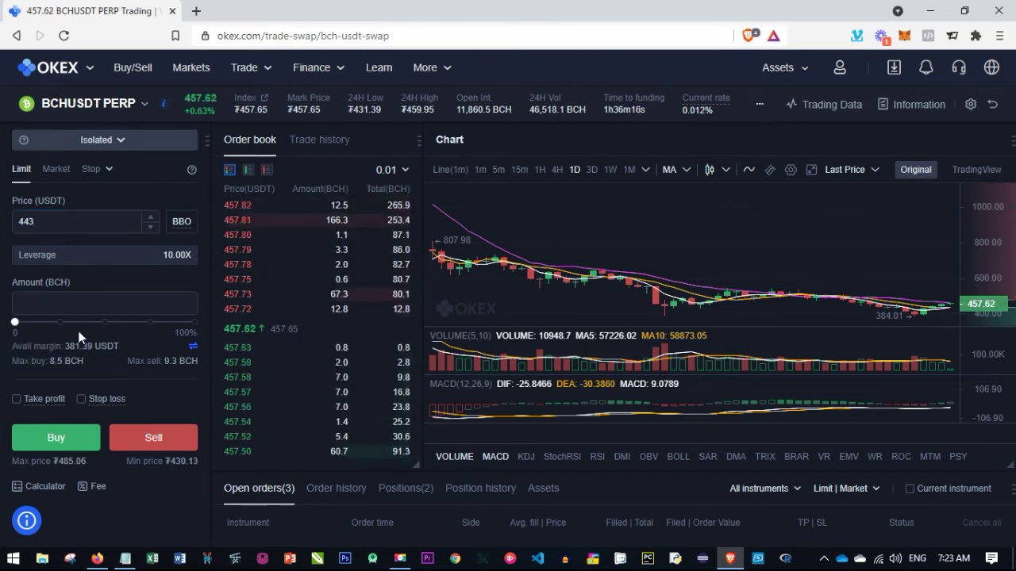
{"action": "left_click_drag", "start_coordinate": [34, 347], "coordinate": [96, 347]}
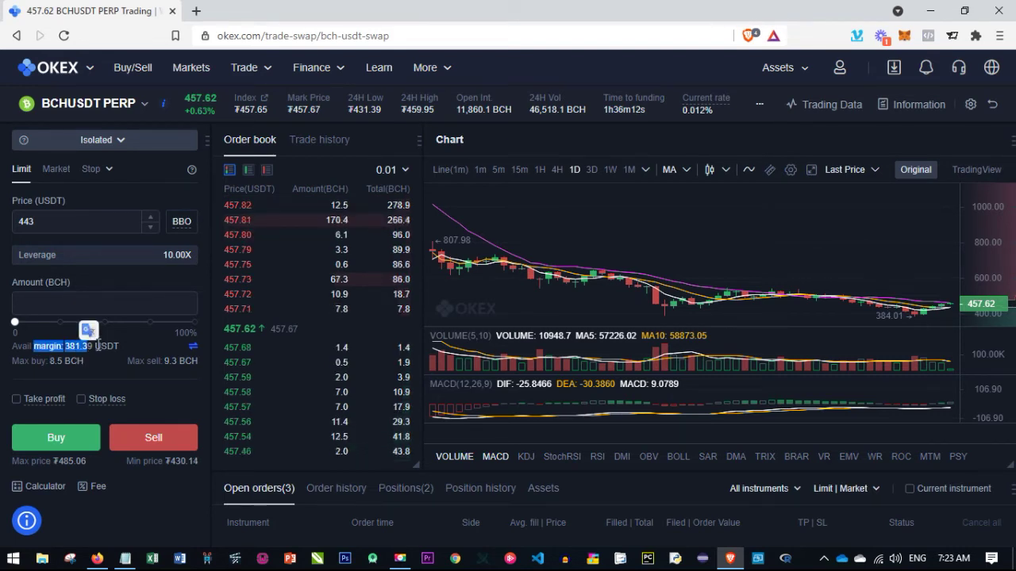
{"action": "left_click", "coordinate": [72, 346]}
{"action": "left_click_drag", "start_coordinate": [14, 322], "coordinate": [196, 351]}
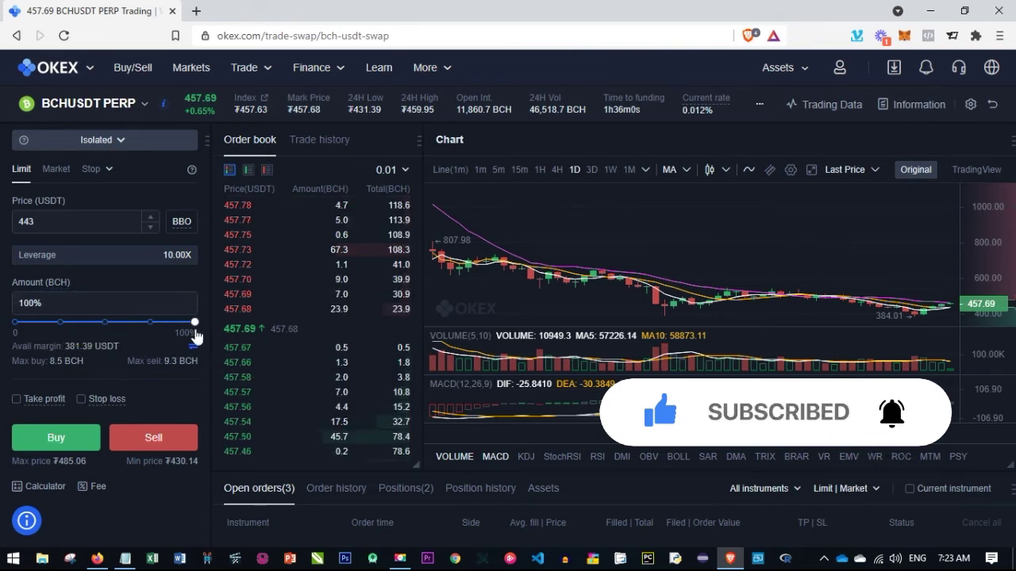
- Highlight the available margin value again and set the order amount to 25%
{"action": "left_click_drag", "start_coordinate": [65, 346], "coordinate": [112, 346]}
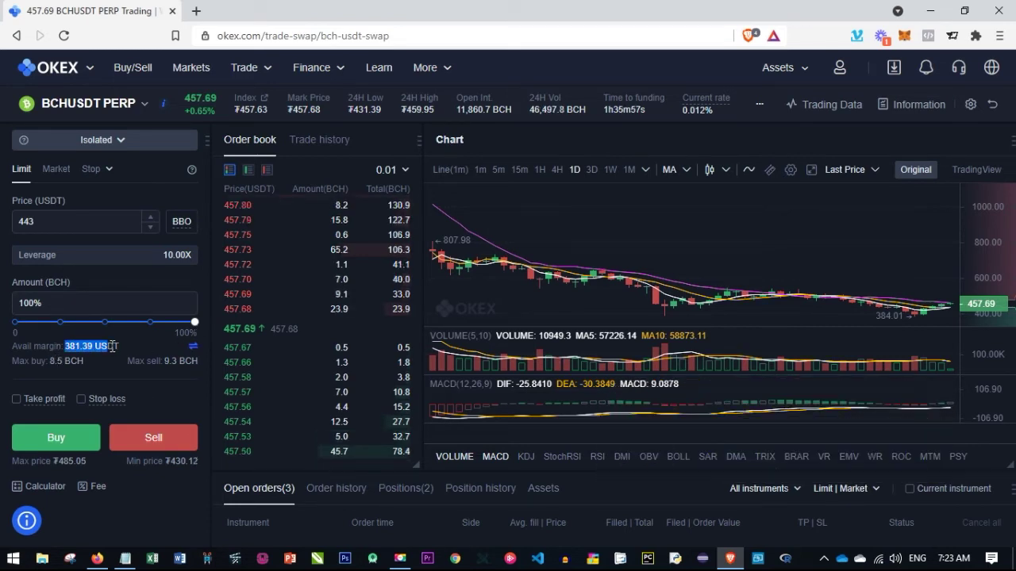
{"action": "left_click", "coordinate": [8, 351]}
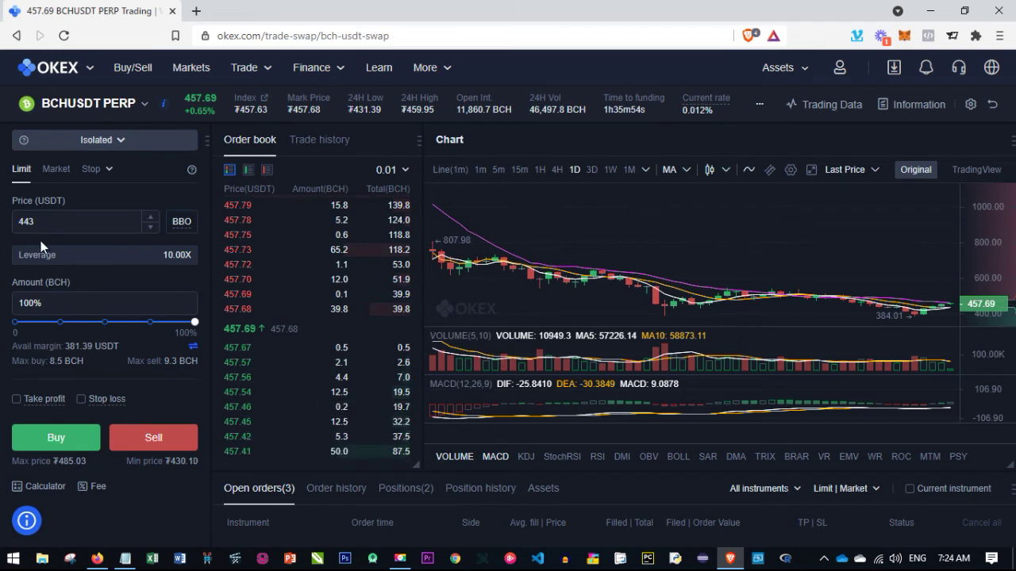
{"action": "left_click", "coordinate": [62, 325]}
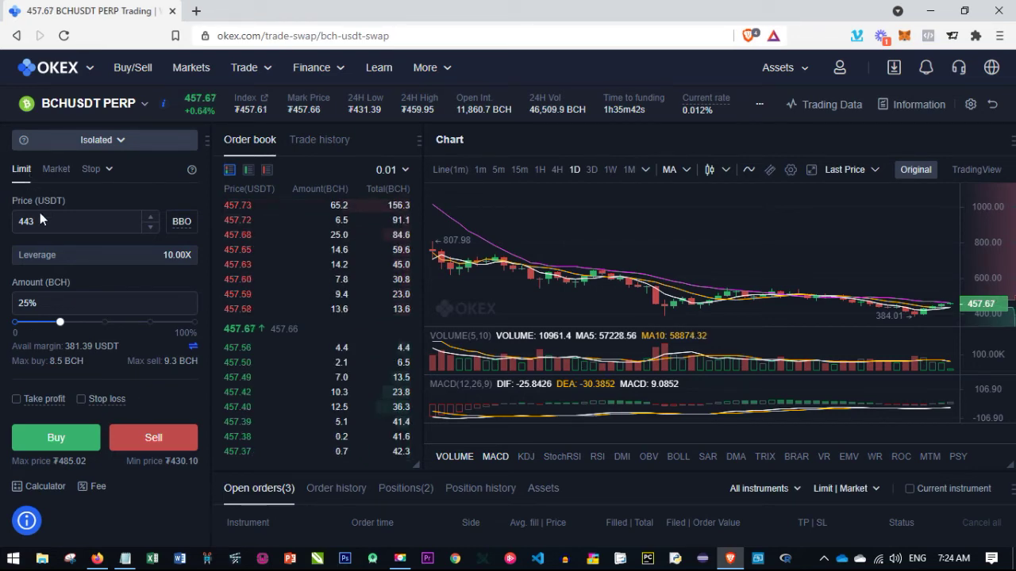
- Check the trade signal note against the limit order form and return to the trading page
{"action": "scroll", "coordinate": [43, 338], "scroll_direction": "down", "scroll_amount": 2}
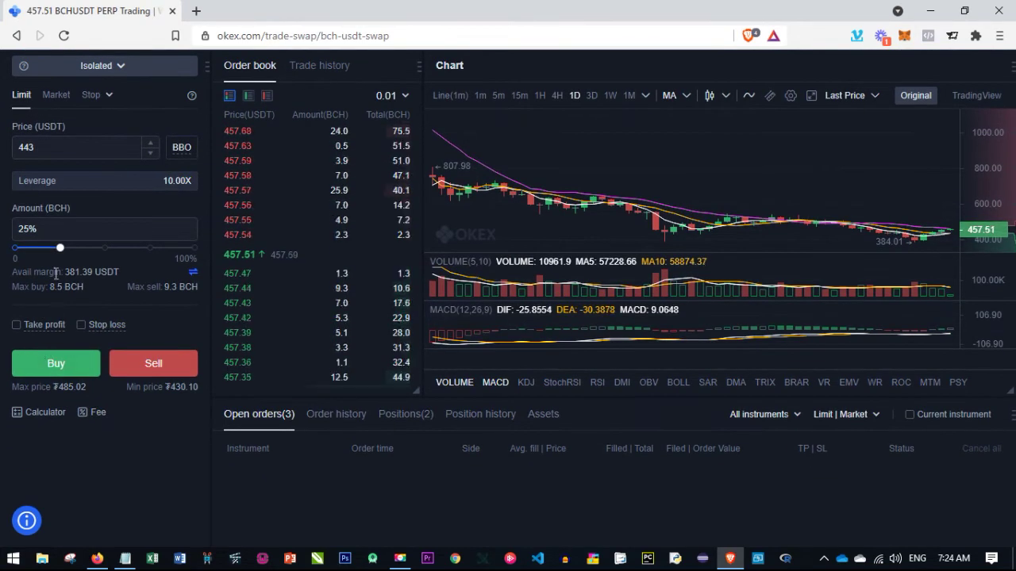
{"action": "left_click", "coordinate": [125, 558]}
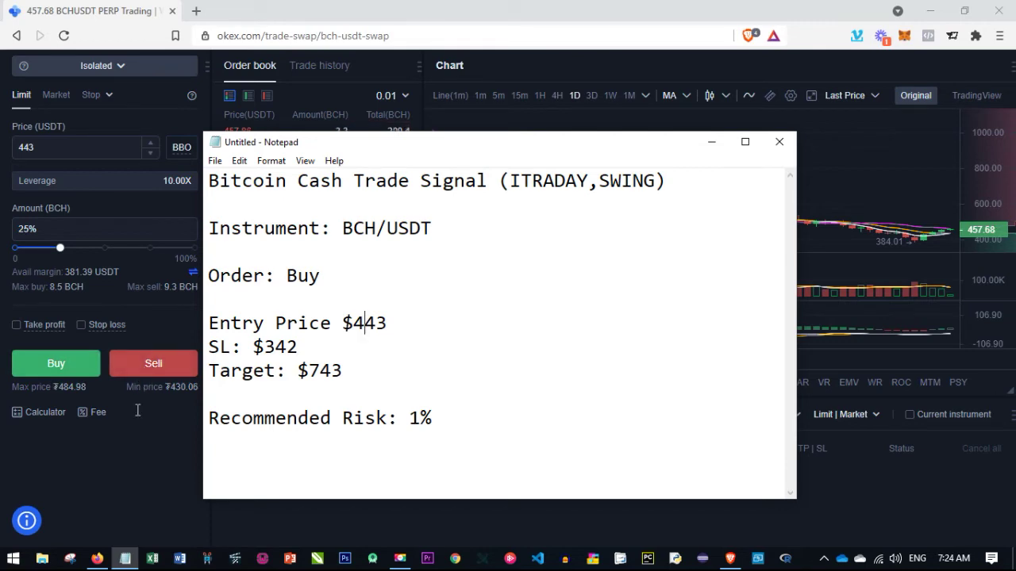
{"action": "left_click", "coordinate": [95, 474]}
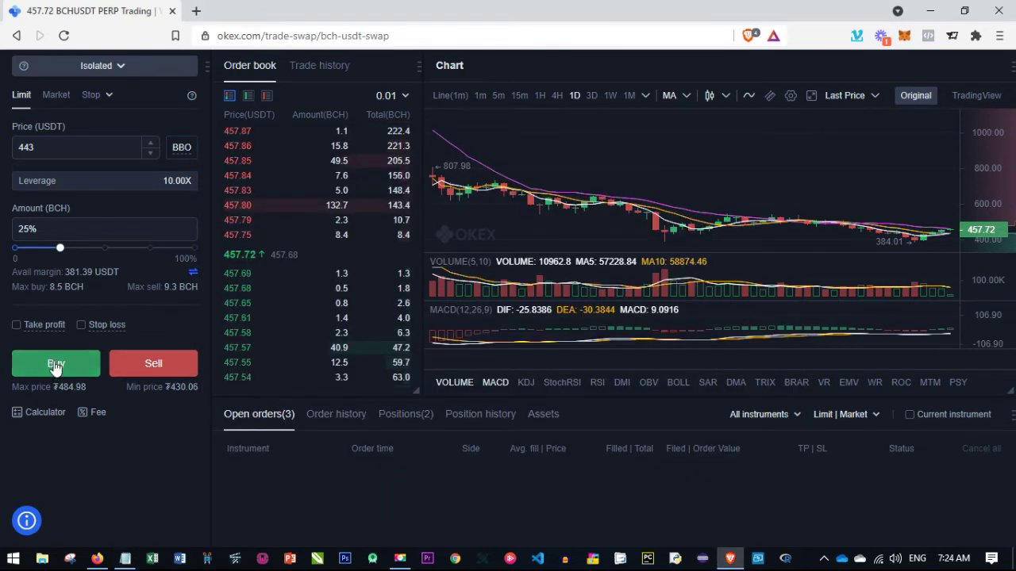
- View the positions list, return to the open orders and filter them to stop orders
{"action": "scroll", "coordinate": [116, 468], "scroll_direction": "up", "scroll_amount": 1}
{"action": "scroll", "coordinate": [395, 364], "scroll_direction": "down", "scroll_amount": 2}
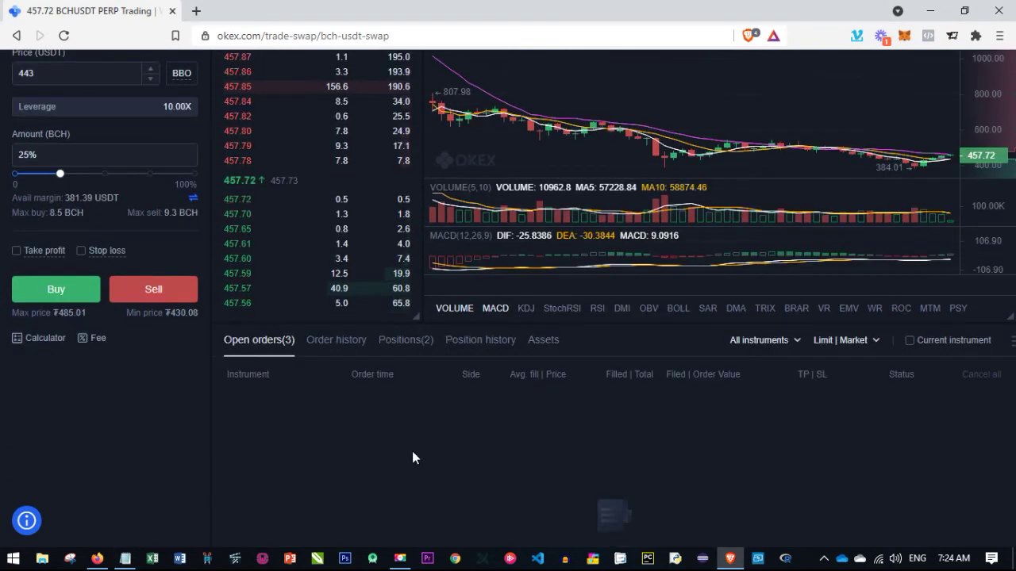
{"action": "left_click", "coordinate": [411, 348]}
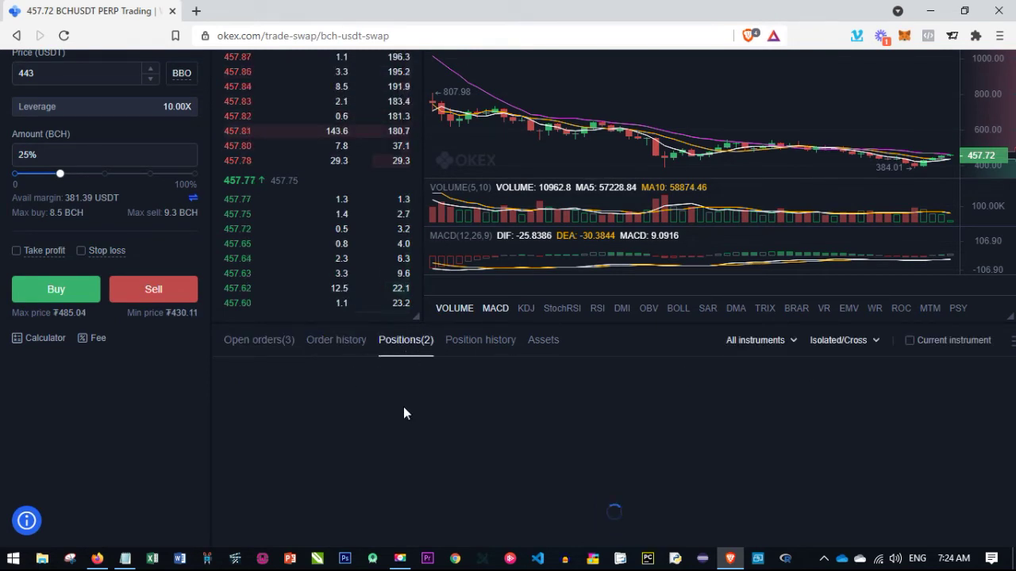
{"action": "left_click", "coordinate": [259, 340]}
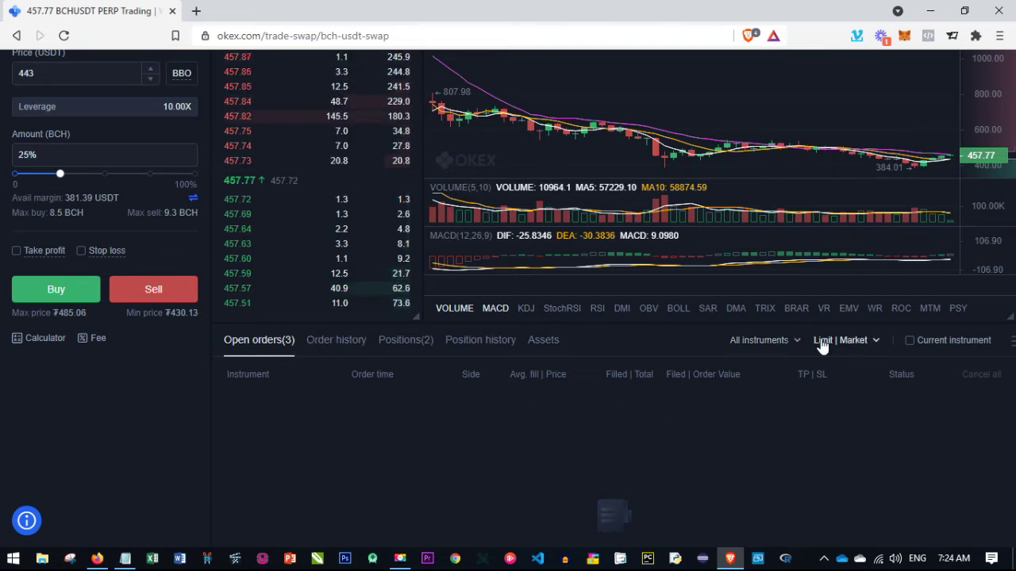
{"action": "left_click", "coordinate": [822, 341]}
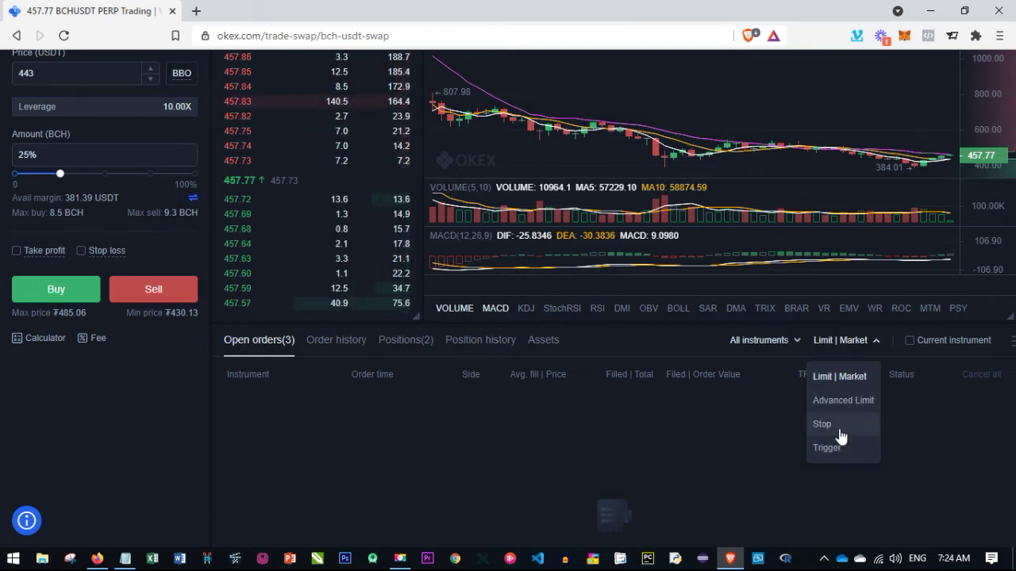
{"action": "left_click", "coordinate": [839, 426]}
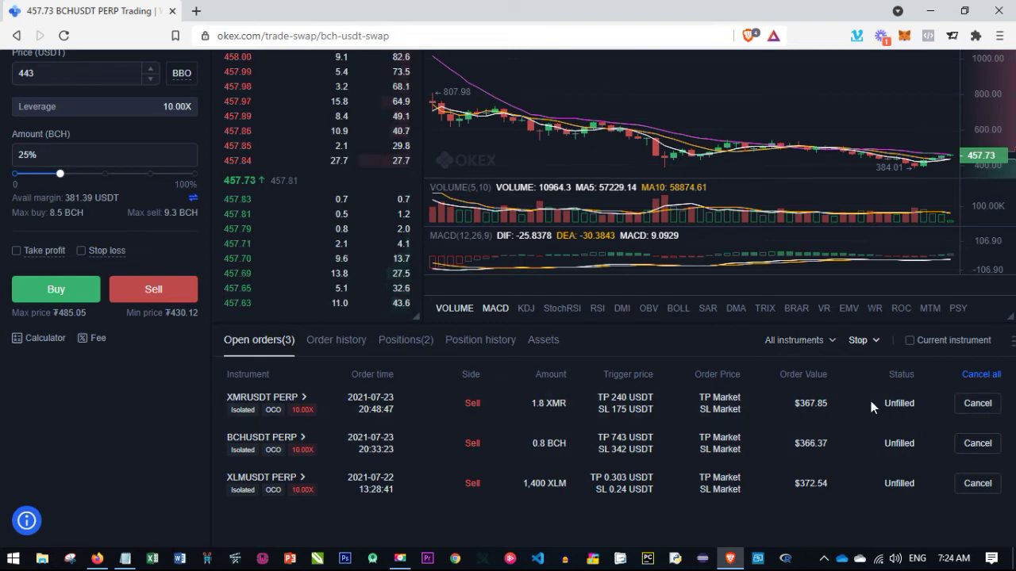
{"action": "scroll", "coordinate": [469, 445], "scroll_direction": "up", "scroll_amount": 2}
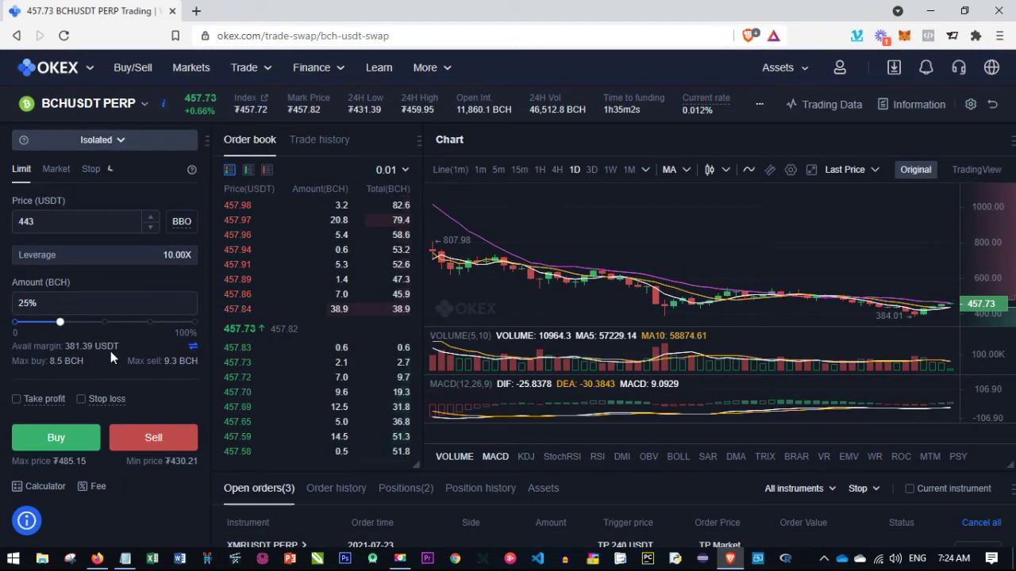
{"action": "scroll", "coordinate": [566, 531], "scroll_direction": "down", "scroll_amount": 2}
{"action": "scroll", "coordinate": [499, 483], "scroll_direction": "up", "scroll_amount": 1}
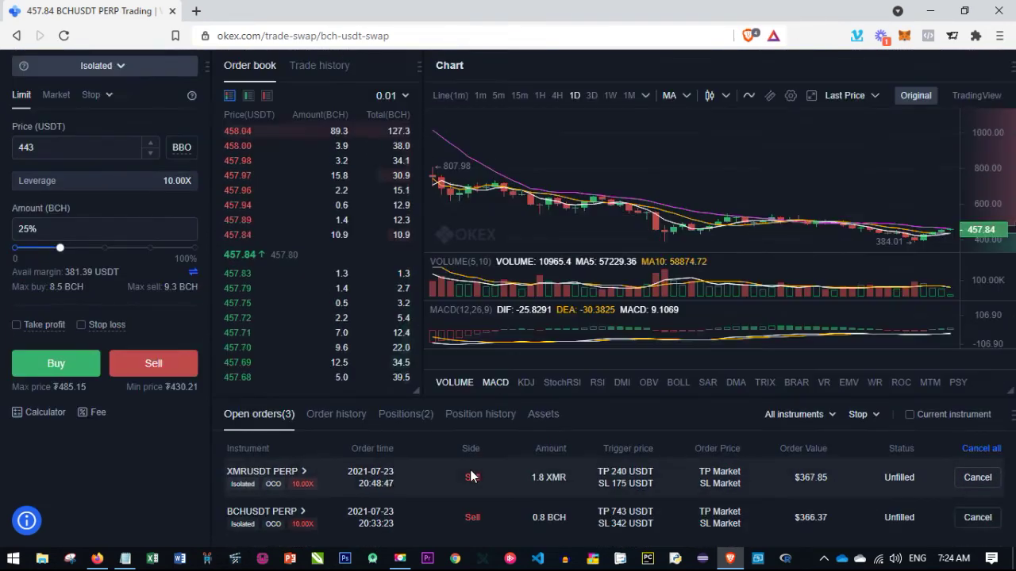
{"action": "scroll", "coordinate": [153, 481], "scroll_direction": "up", "scroll_amount": 1}
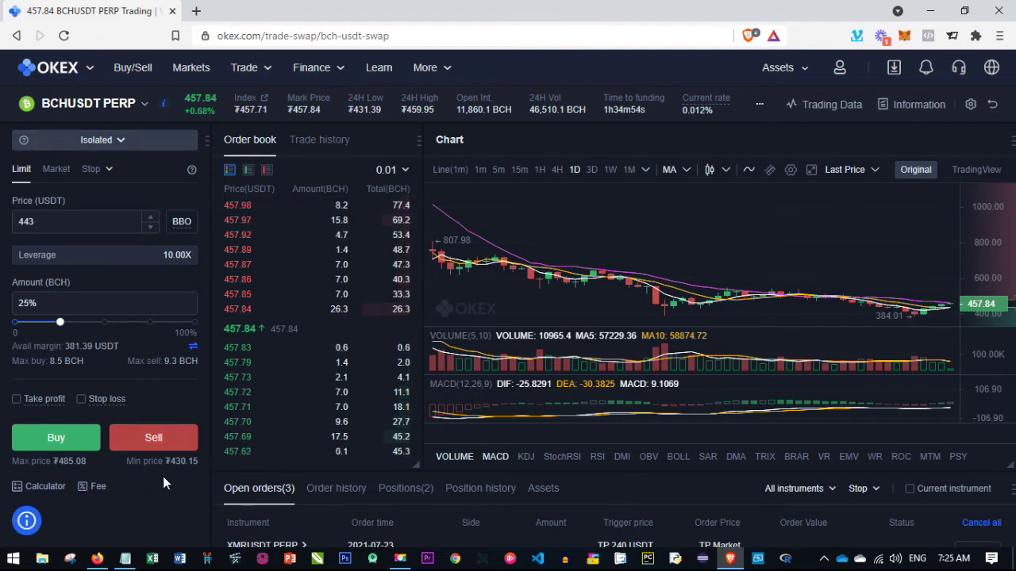
- Switch the BCHUSDT order to market type and consult the trade signal note
{"action": "left_click", "coordinate": [53, 170]}
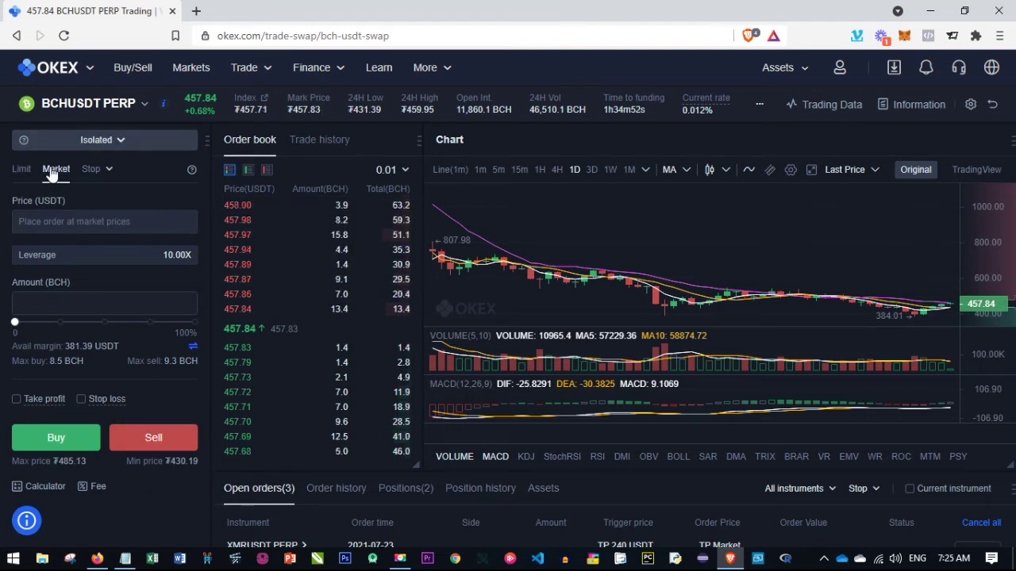
{"action": "left_click", "coordinate": [126, 560]}
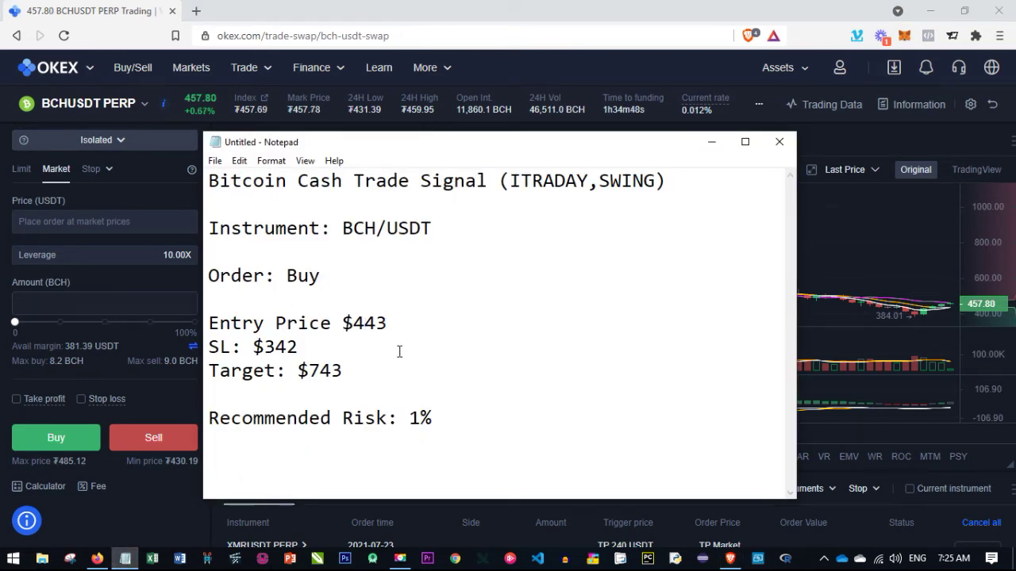
{"action": "left_click", "coordinate": [712, 142]}
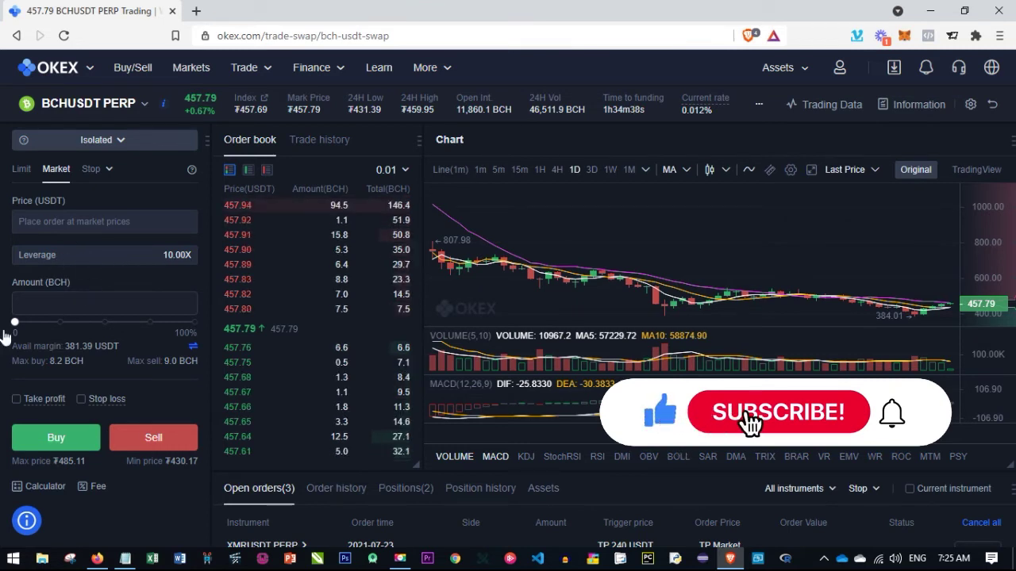
- Set the market order's amount to 26% and reduce it to 6%
{"action": "left_click_drag", "start_coordinate": [17, 325], "coordinate": [61, 325]}
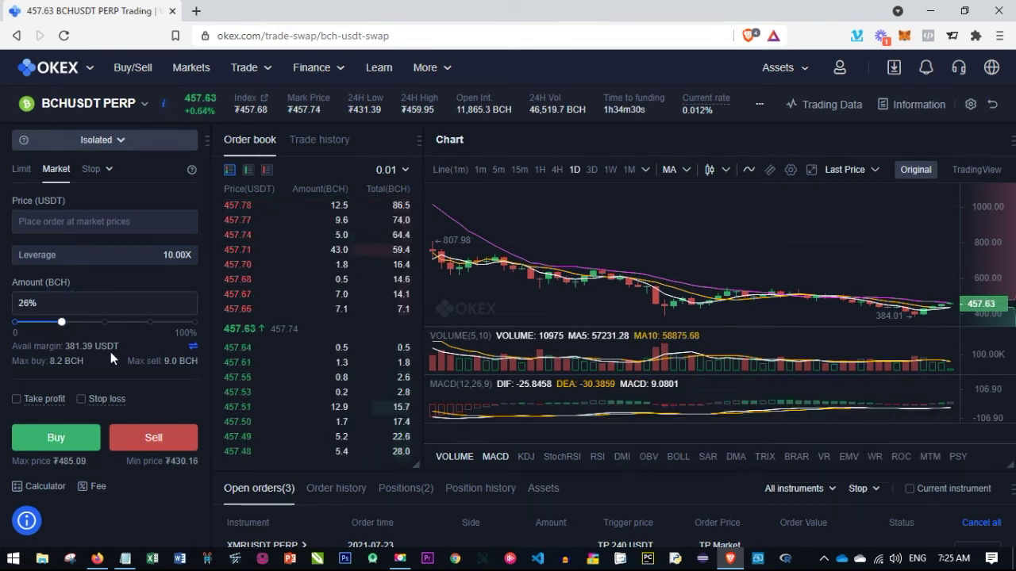
{"action": "scroll", "coordinate": [72, 401], "scroll_direction": "down", "scroll_amount": 1}
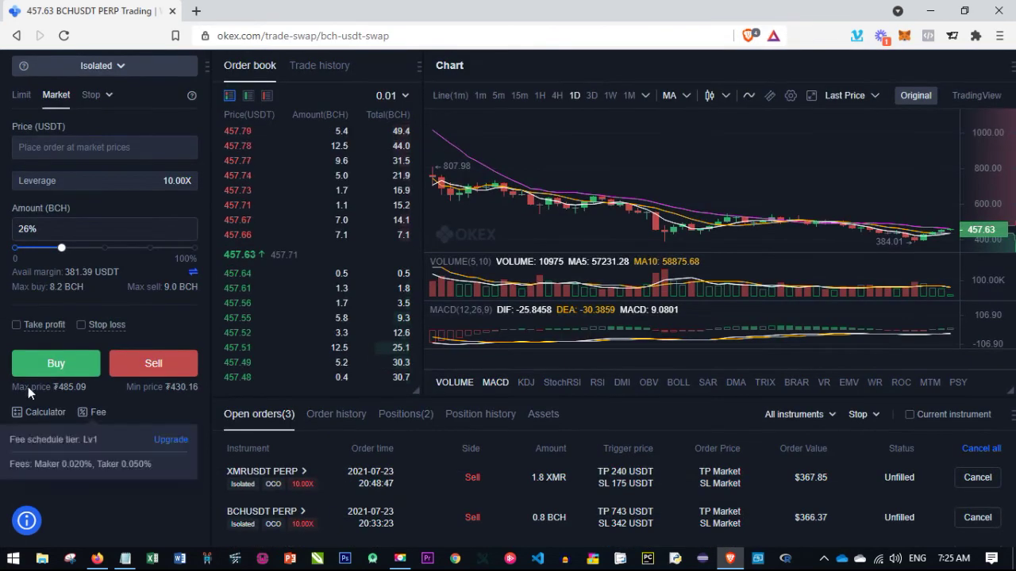
{"action": "left_click_drag", "start_coordinate": [62, 248], "coordinate": [25, 249]}
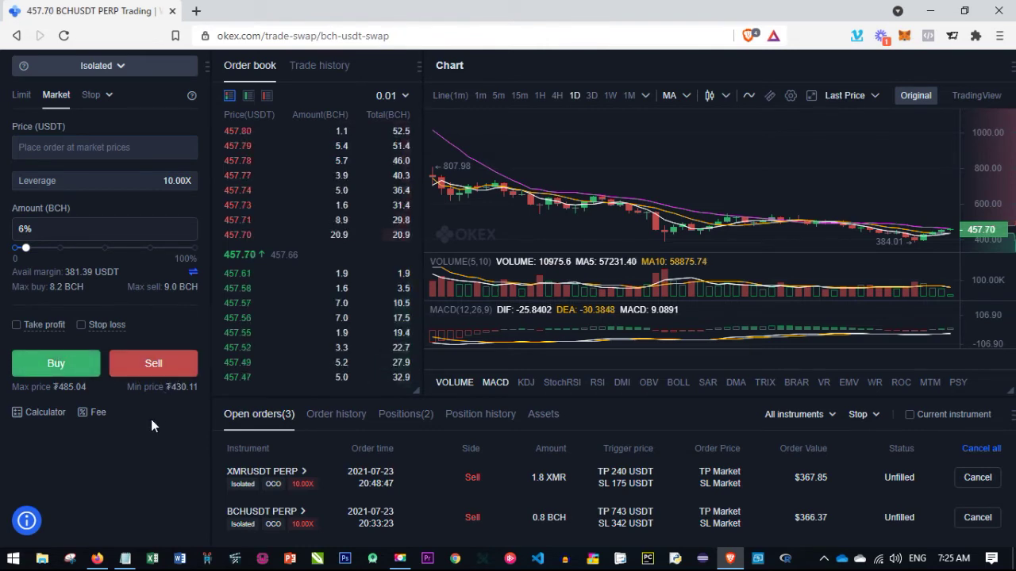
- Consult the trade signal note and enable both take profit and stop loss for the market order
{"action": "left_click", "coordinate": [125, 558]}
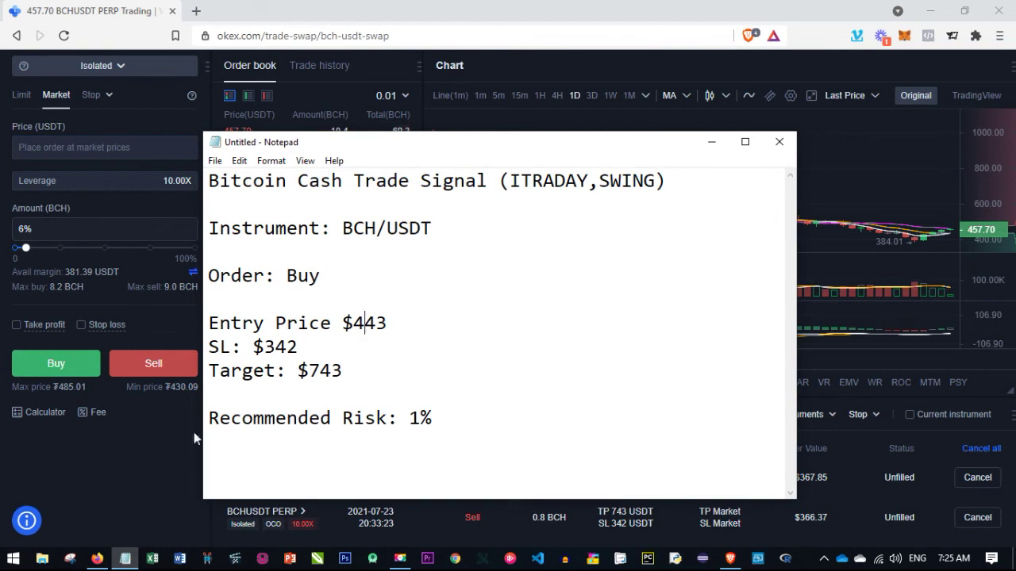
{"action": "left_click", "coordinate": [139, 464]}
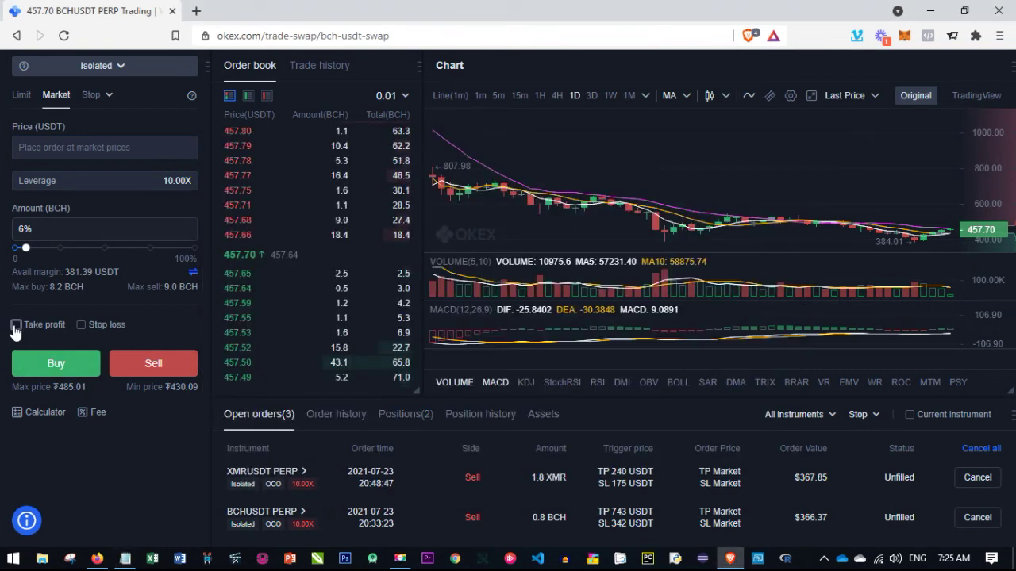
{"action": "left_click", "coordinate": [15, 327]}
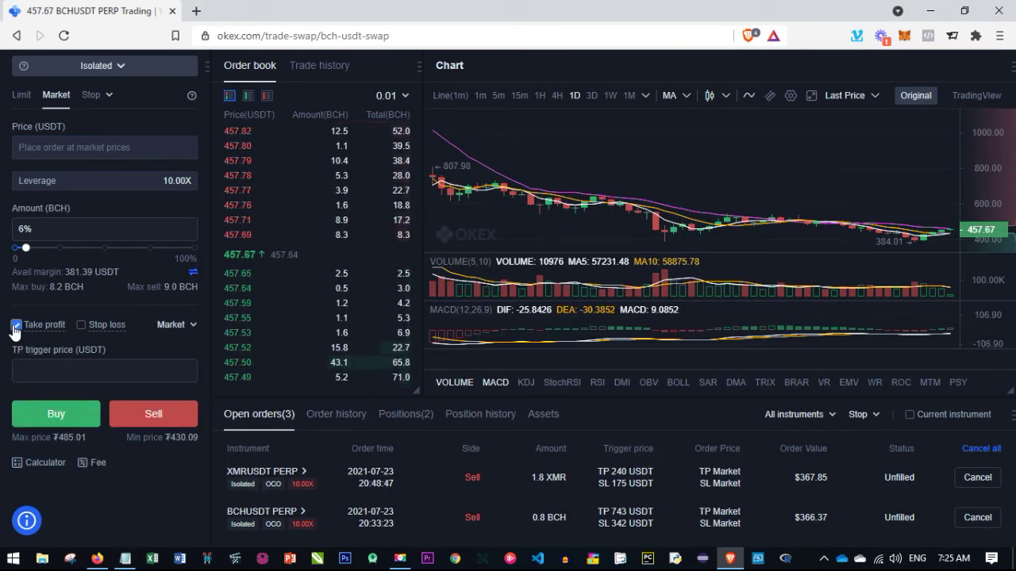
{"action": "left_click", "coordinate": [81, 326]}
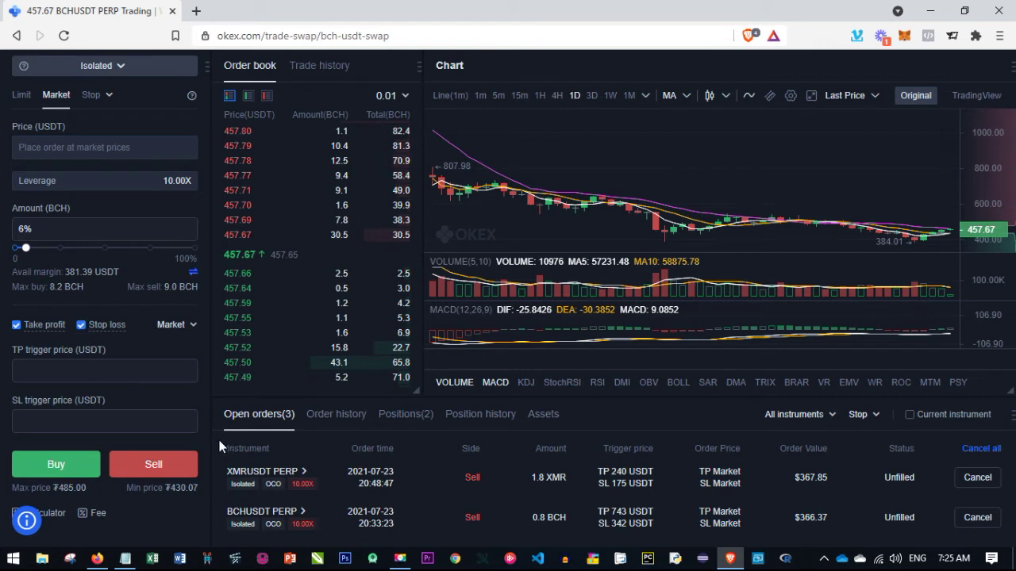
- Preview the limit option for take profit and stop loss and switch it back to market
{"action": "left_click", "coordinate": [193, 326]}
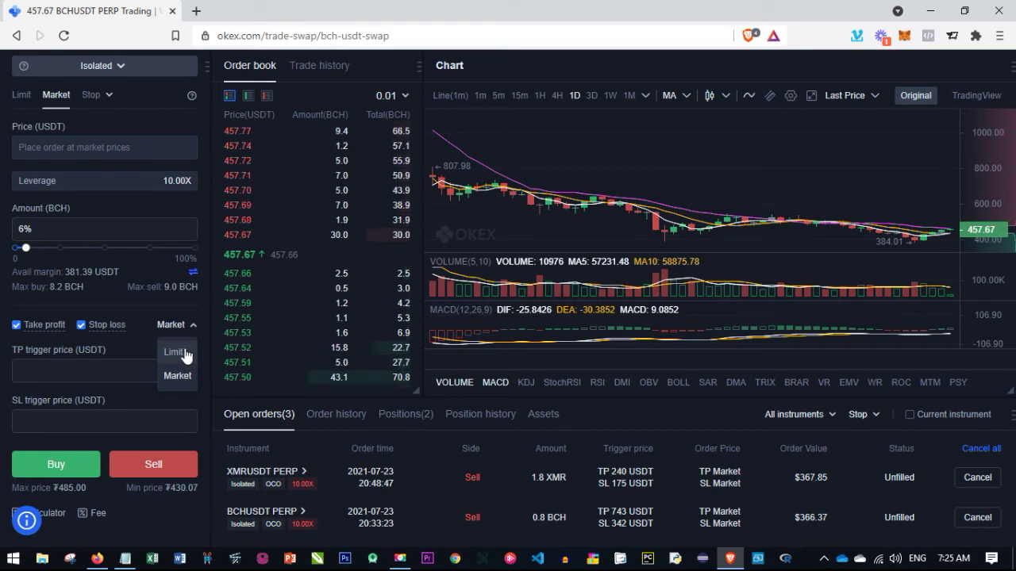
{"action": "left_click", "coordinate": [176, 354]}
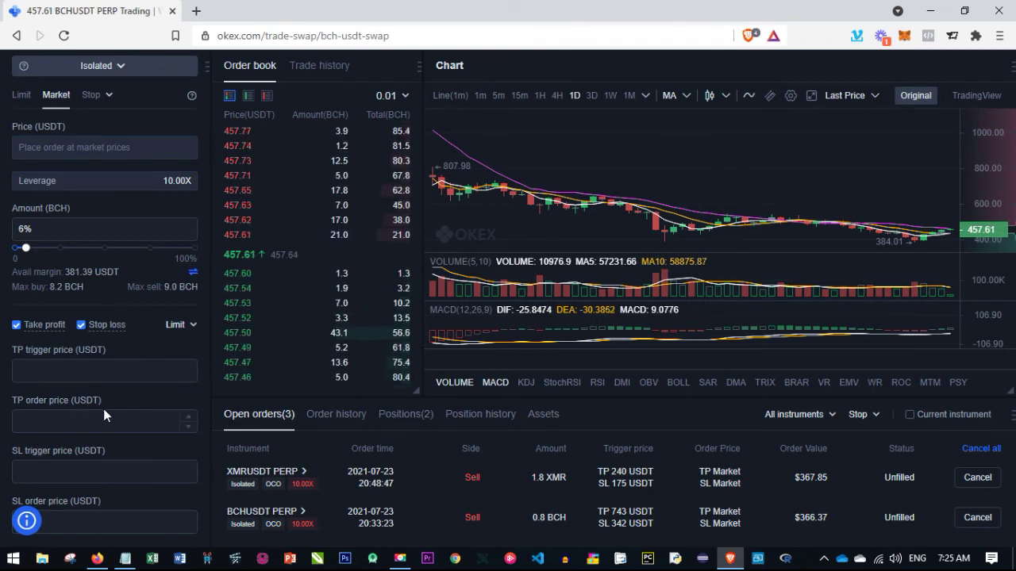
{"action": "left_click", "coordinate": [188, 324]}
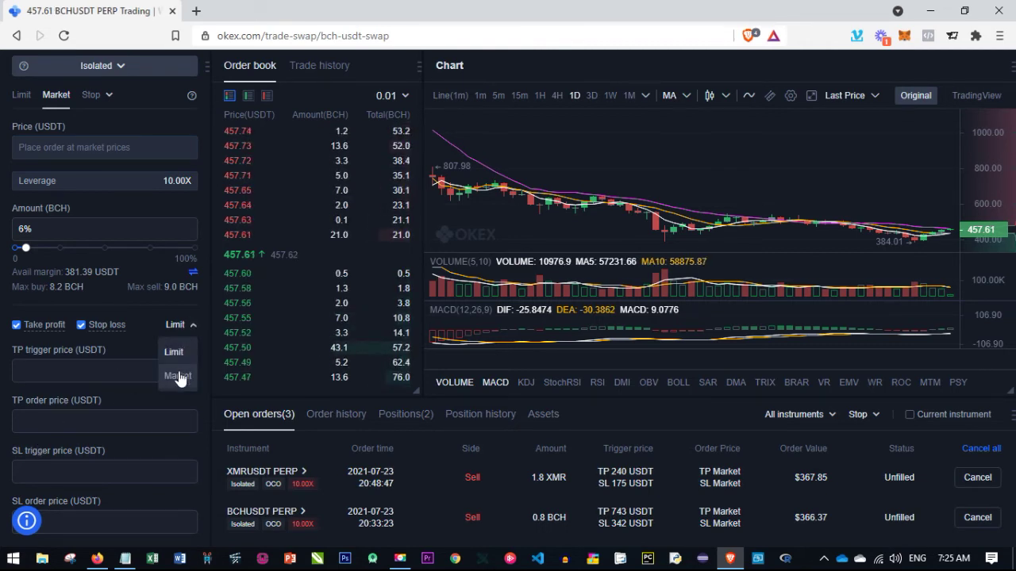
{"action": "left_click", "coordinate": [177, 376]}
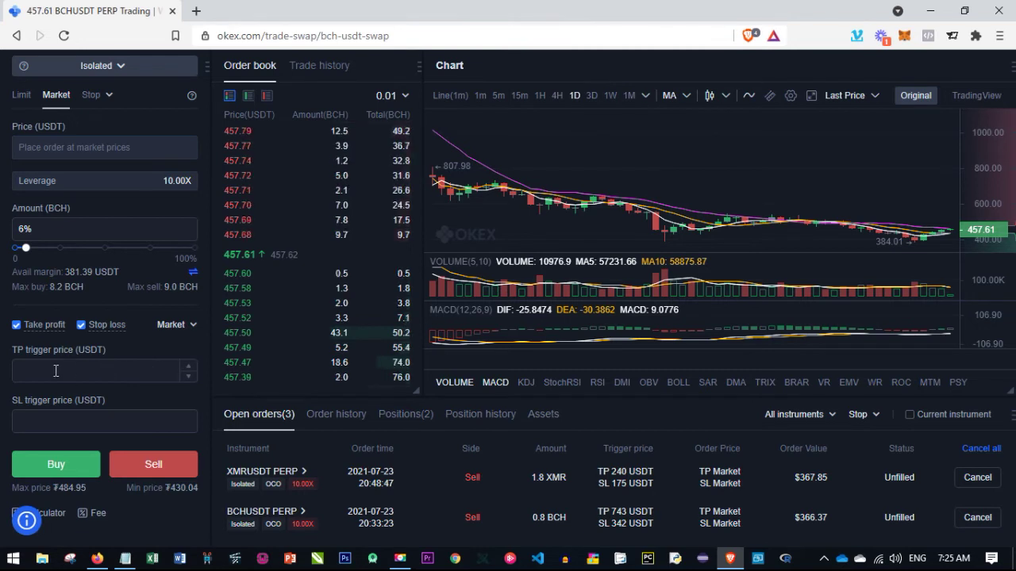
- Highlight the target line in the trade signal note and activate the take-profit trigger price field
{"action": "left_click", "coordinate": [125, 559]}
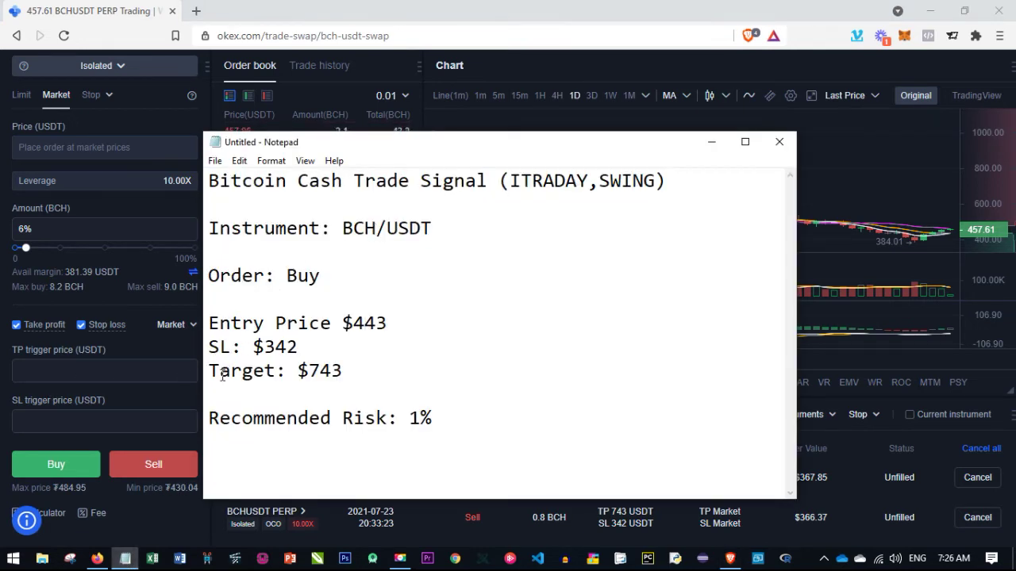
{"action": "left_click_drag", "start_coordinate": [281, 374], "coordinate": [229, 374]}
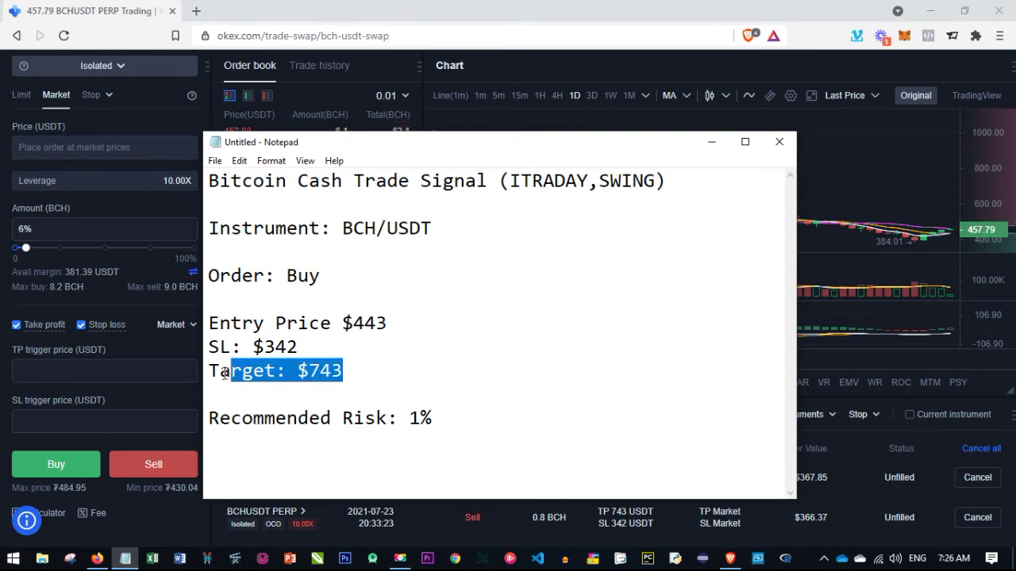
{"action": "left_click", "coordinate": [241, 375]}
{"action": "left_click", "coordinate": [62, 371]}
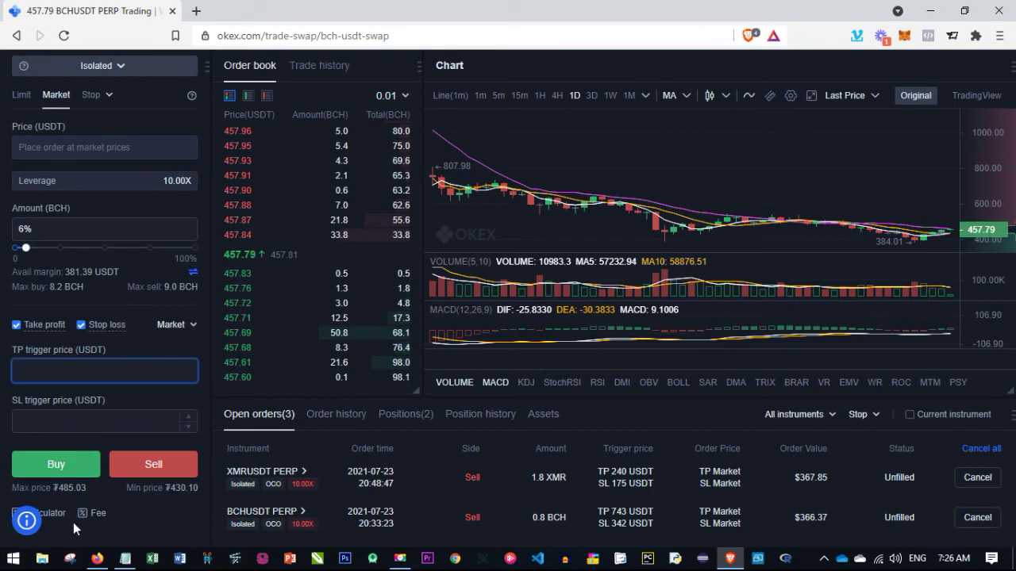
- Highlight the target price and the recommended risk in the trade signal note
{"action": "left_click", "coordinate": [124, 559]}
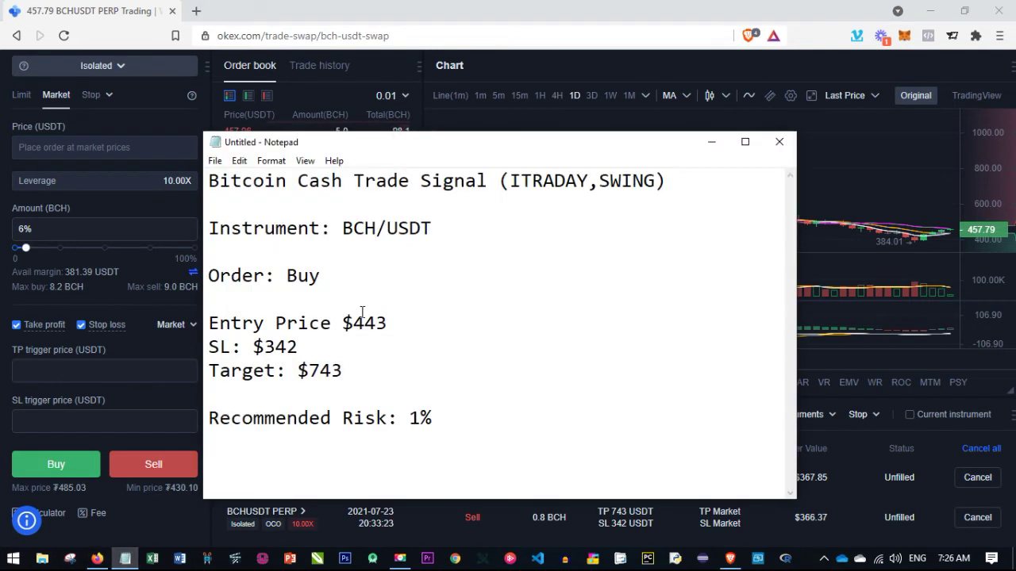
{"action": "left_click_drag", "start_coordinate": [342, 370], "coordinate": [297, 371]}
{"action": "left_click", "coordinate": [399, 406]}
{"action": "left_click_drag", "start_coordinate": [433, 419], "coordinate": [333, 427]}
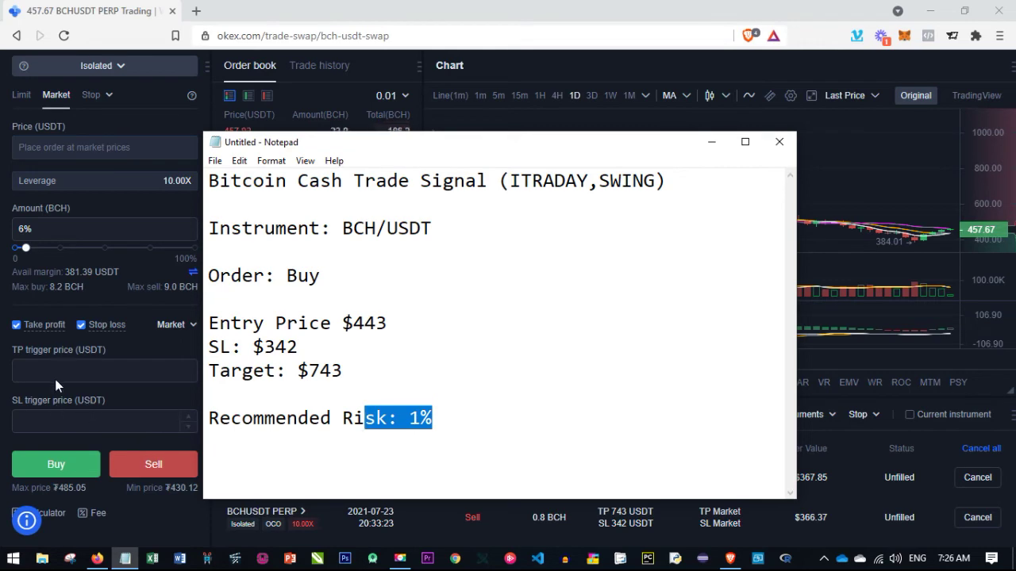
{"action": "left_click", "coordinate": [369, 418]}
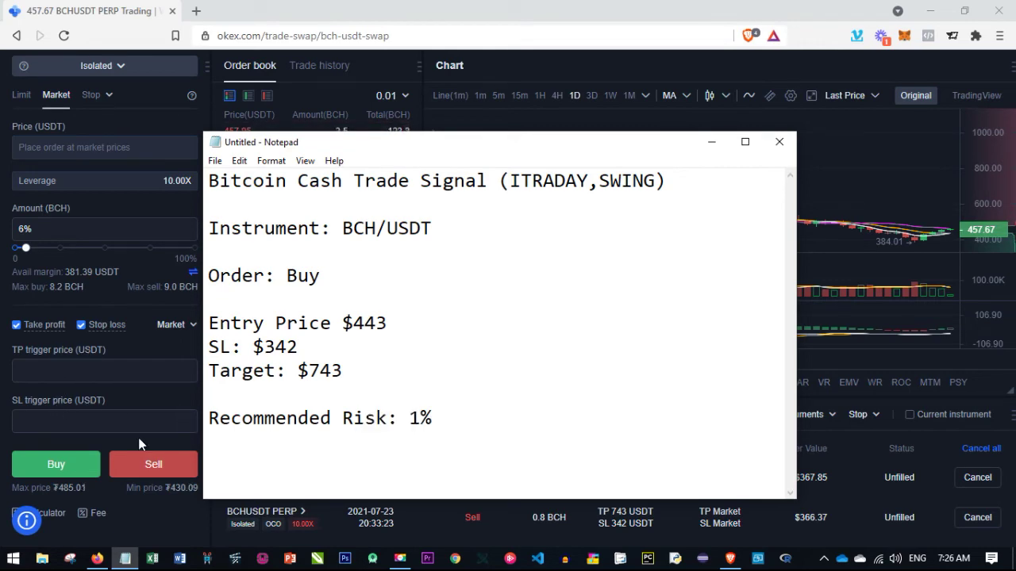
- Activate the stop-loss and take-profit trigger price fields in turn, rechecking the trade signal note
{"action": "left_click", "coordinate": [47, 429]}
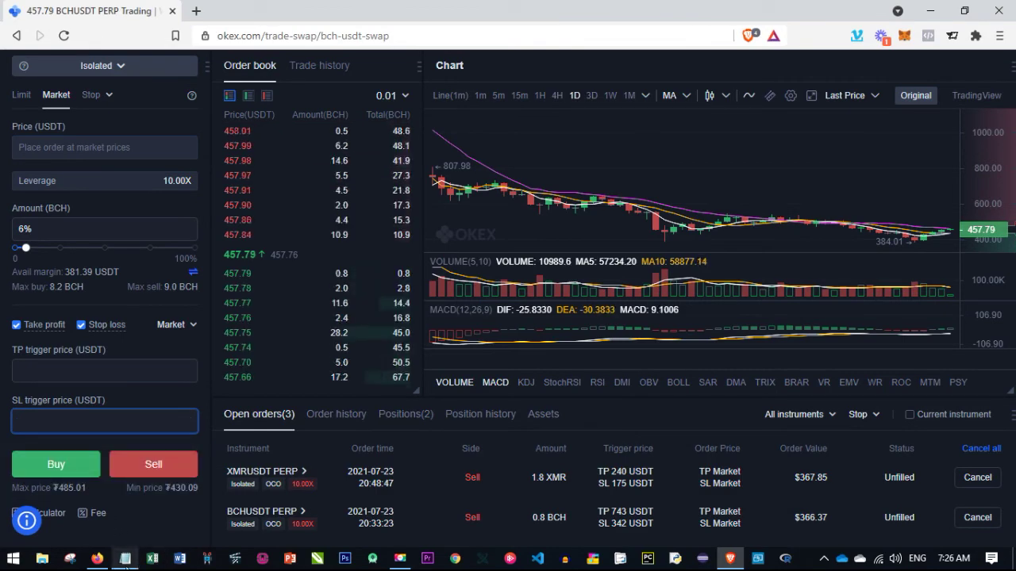
{"action": "left_click", "coordinate": [124, 558]}
{"action": "left_click", "coordinate": [71, 421]}
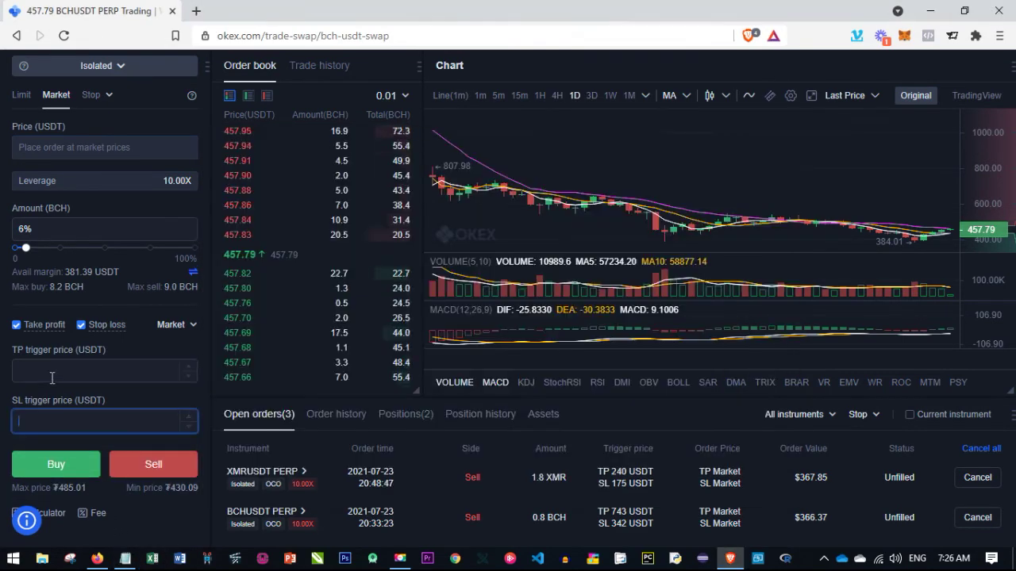
{"action": "left_click", "coordinate": [71, 370]}
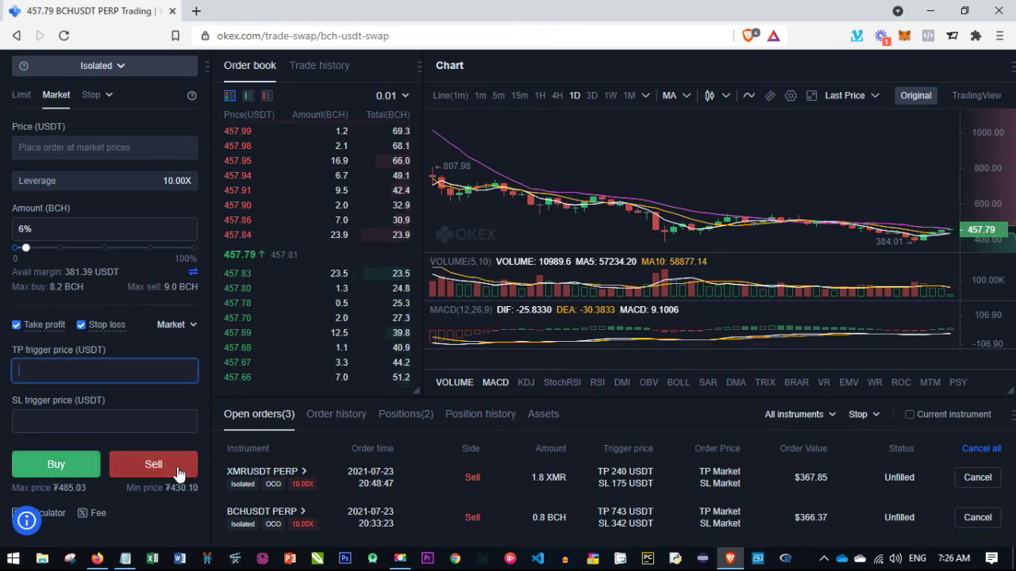
- View the open BCHUSDT PERP and XMRUSDT PERP positions
{"action": "left_click", "coordinate": [418, 419]}
{"action": "scroll", "coordinate": [406, 465], "scroll_direction": "down", "scroll_amount": 3}
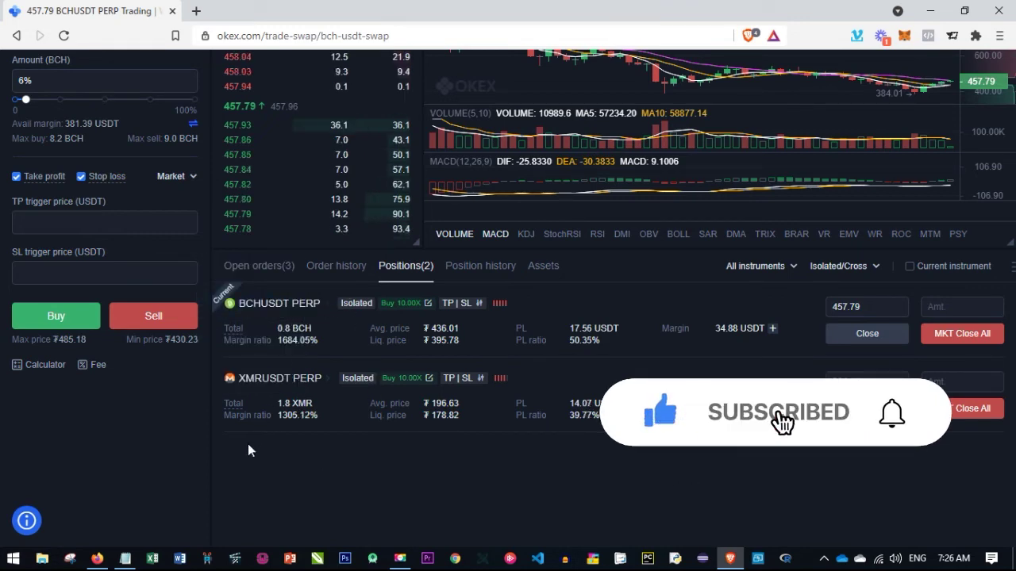
- Examine the size, average price, margin and profit/loss details of the open BCHUSDT PERP and XMRUSDT PERP positions
{"action": "scroll", "coordinate": [248, 450], "scroll_direction": "up", "scroll_amount": 1}
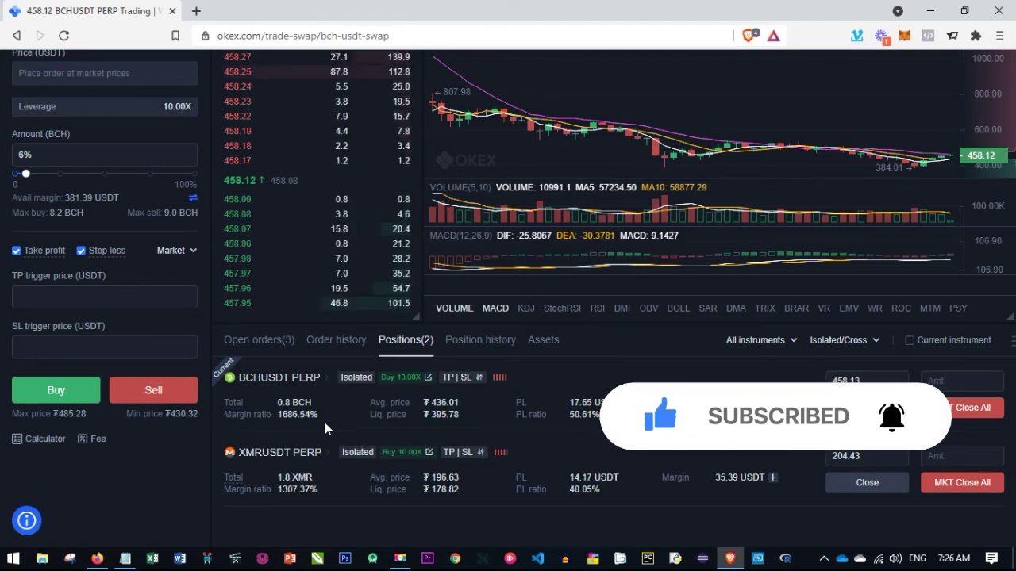
{"action": "mouse_move", "coordinate": [268, 404]}
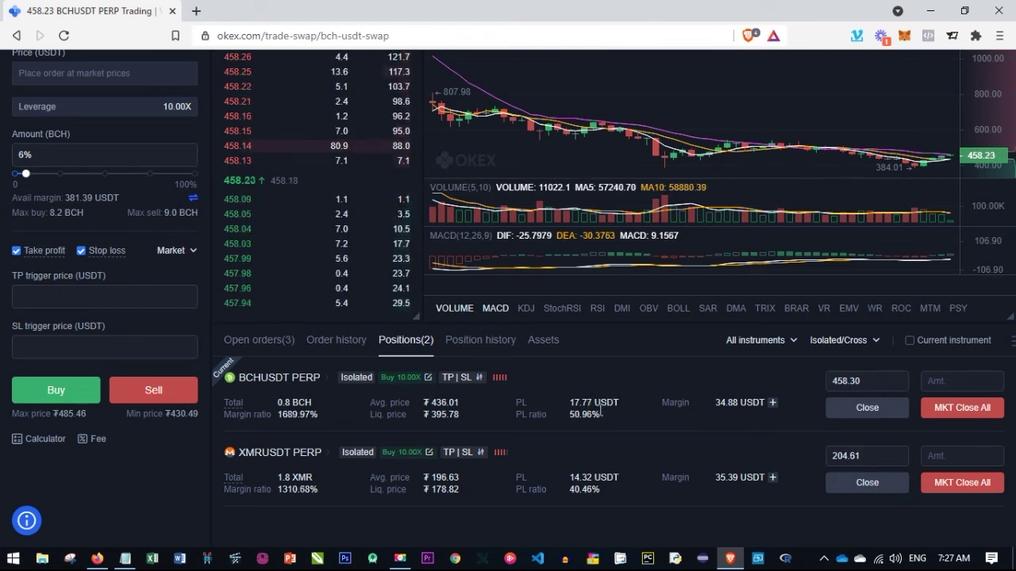
{"action": "scroll", "coordinate": [594, 406], "scroll_direction": "down", "scroll_amount": 1}
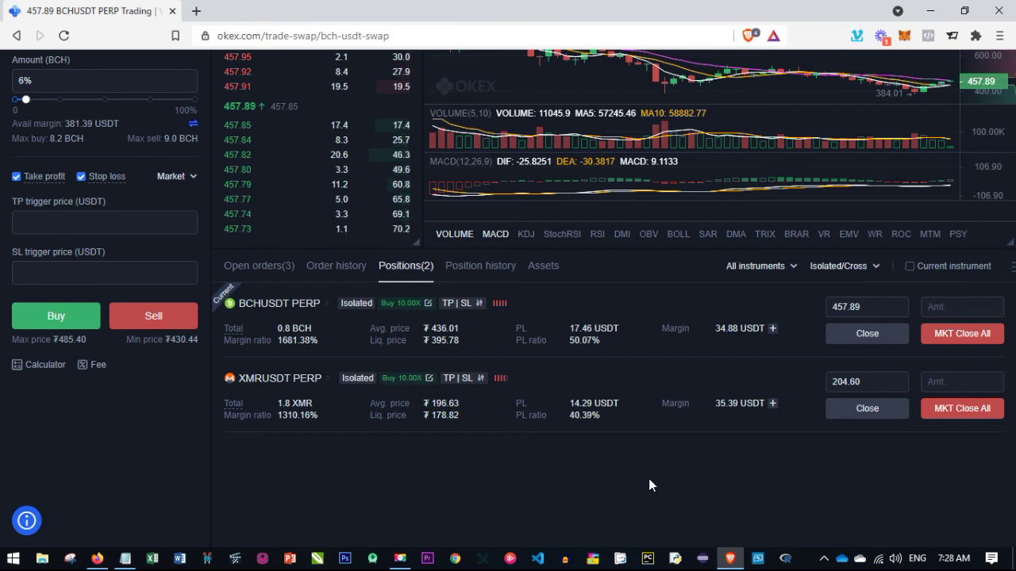
{"action": "scroll", "coordinate": [649, 485], "scroll_direction": "up", "scroll_amount": 1}
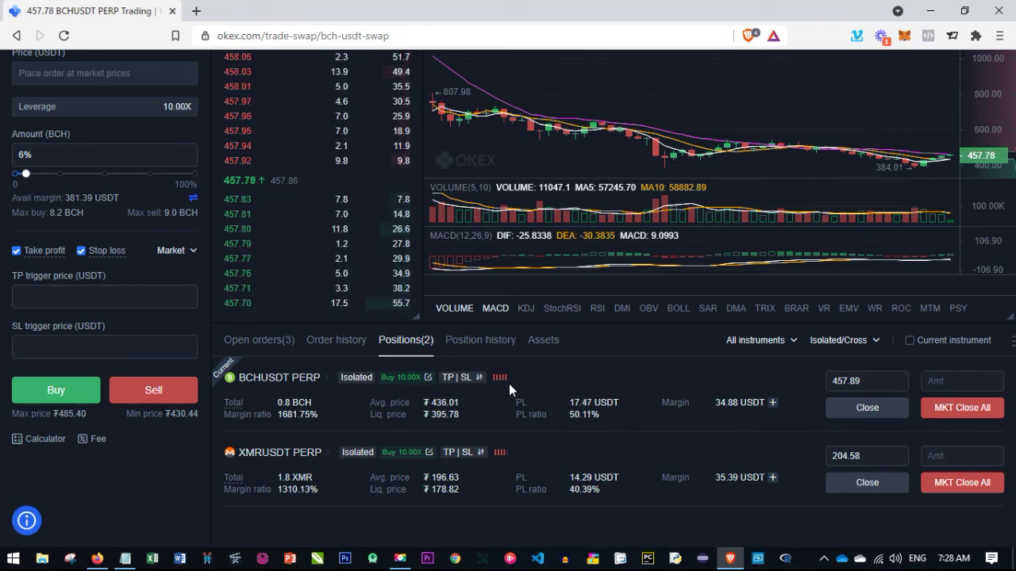
- Switch to the mirrored phone in the Connect window and open the perpetual trading page in the OKEx mobile app
{"action": "key", "text": "alt+Tab"}
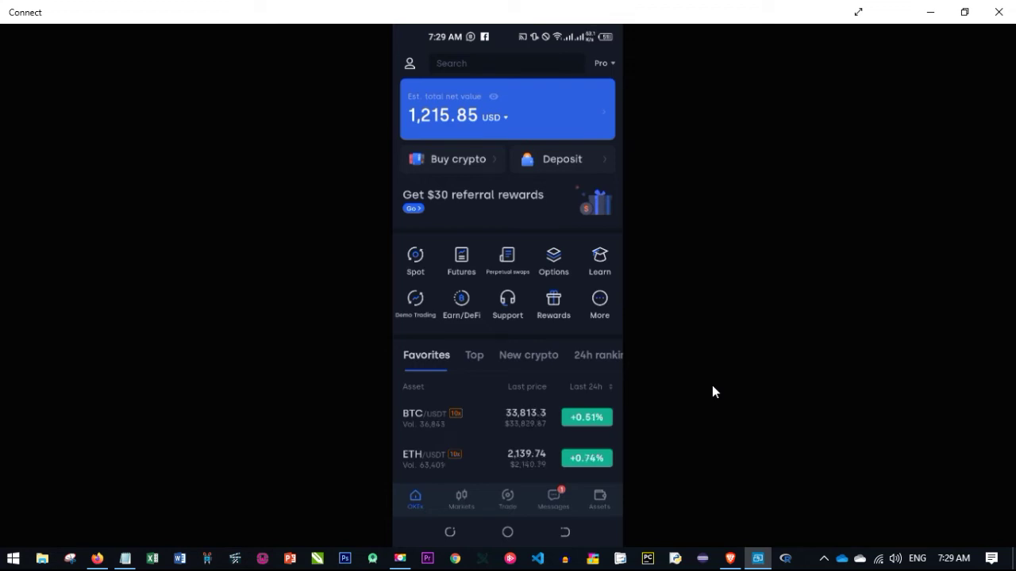
{"action": "left_click", "coordinate": [513, 261]}
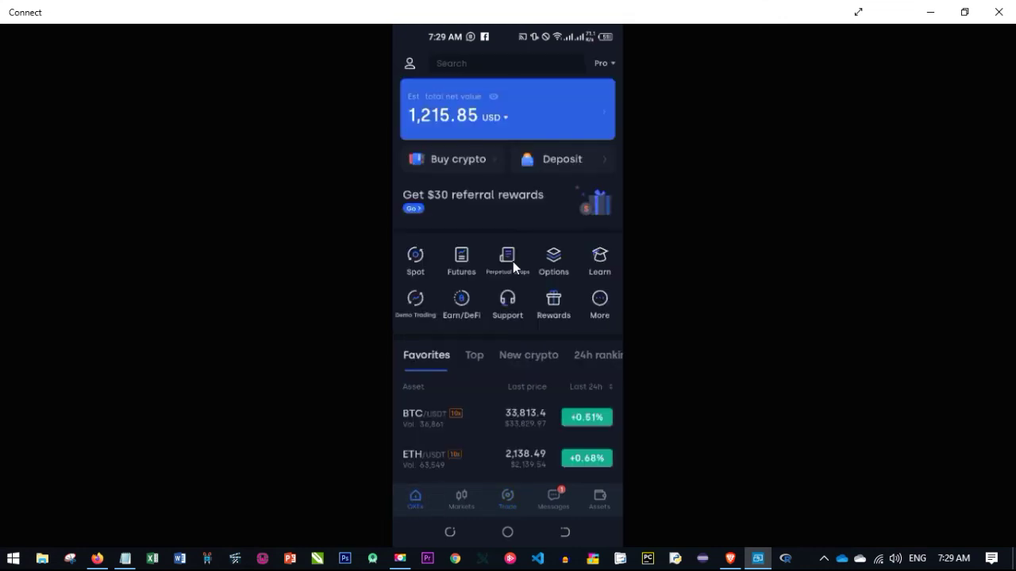
{"action": "left_click", "coordinate": [507, 498]}
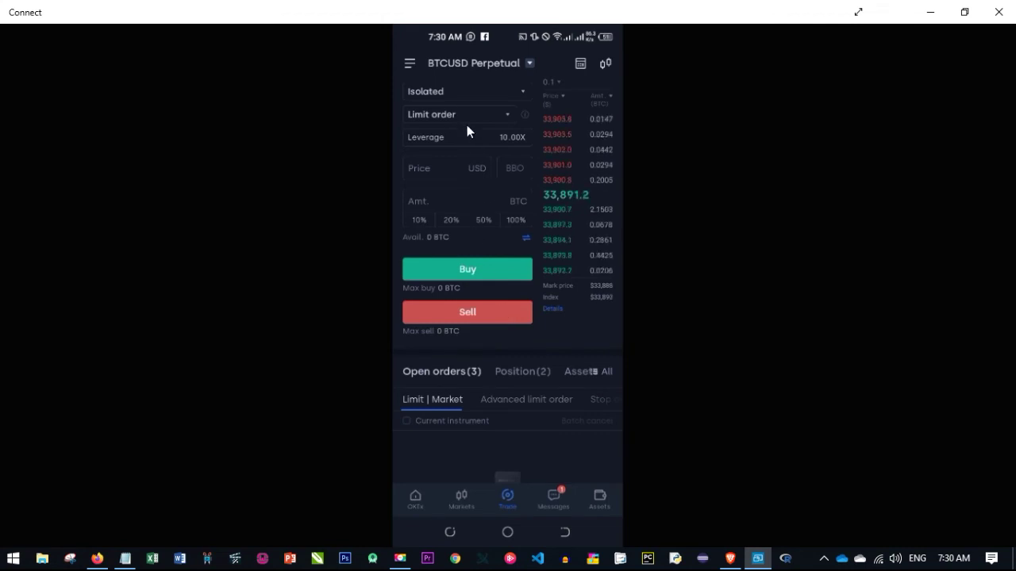
- Search the trading instruments for "bch" and select the USDT-margined BCHUSDT Perpetual contract
{"action": "left_click", "coordinate": [467, 65]}
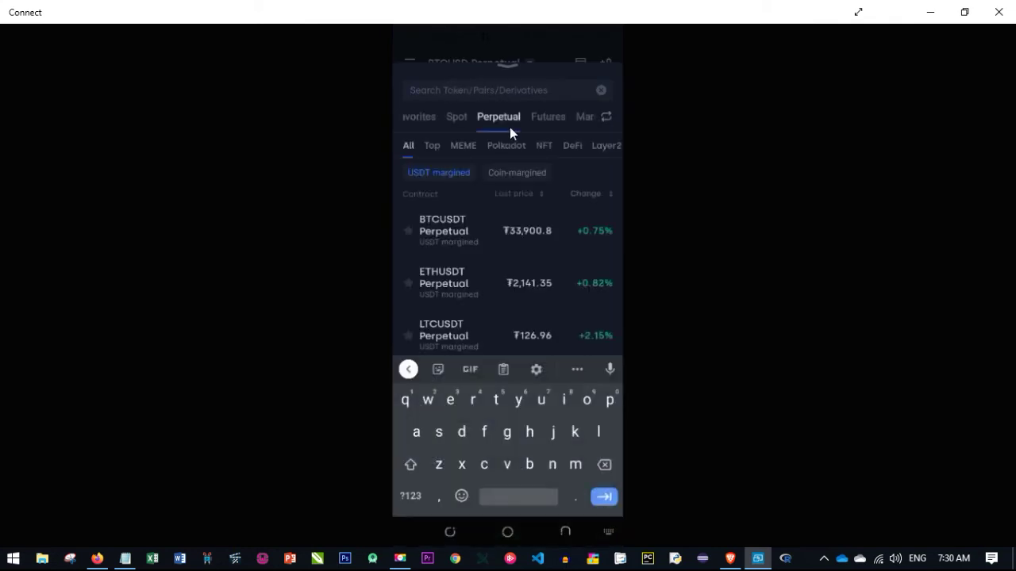
{"action": "type", "text": "bc"}
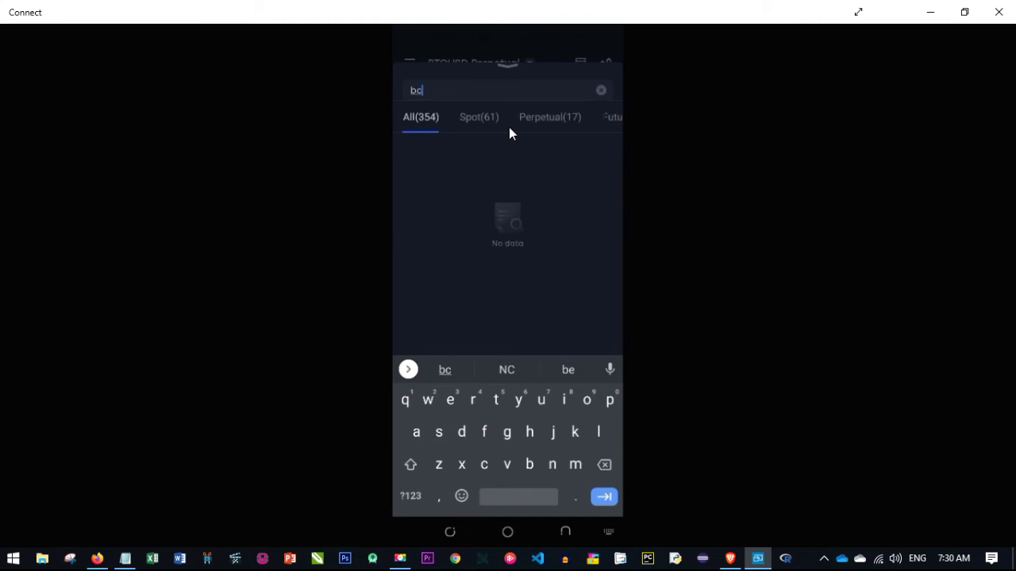
{"action": "type", "text": "h"}
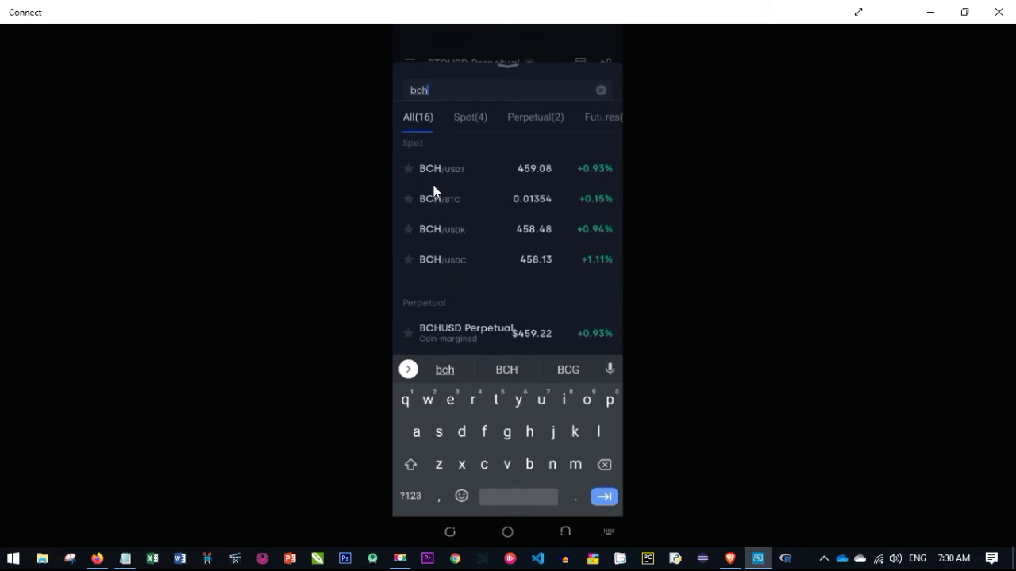
{"action": "scroll", "coordinate": [433, 184], "scroll_direction": "down", "scroll_amount": 2}
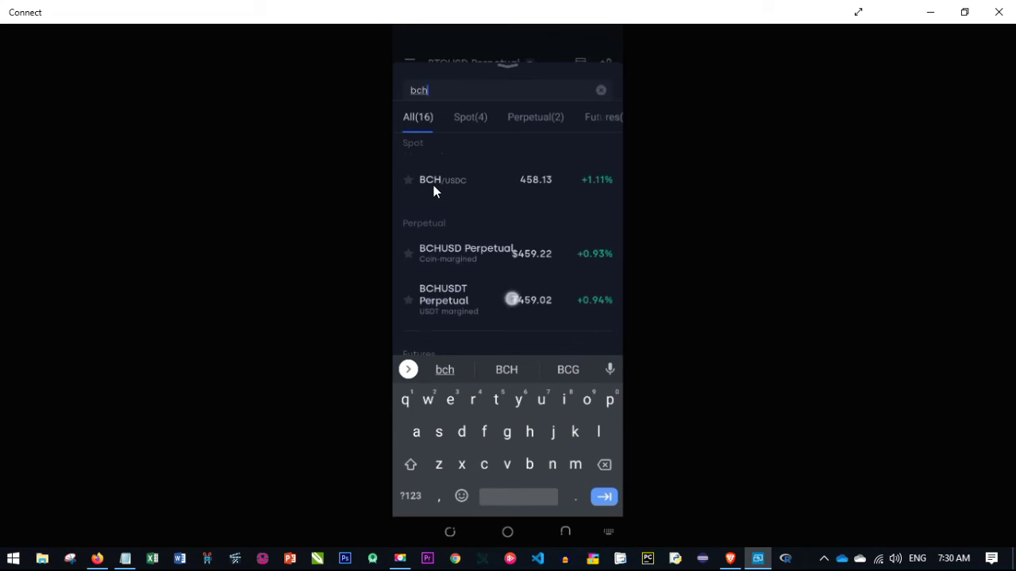
{"action": "scroll", "coordinate": [434, 185], "scroll_direction": "down", "scroll_amount": 2}
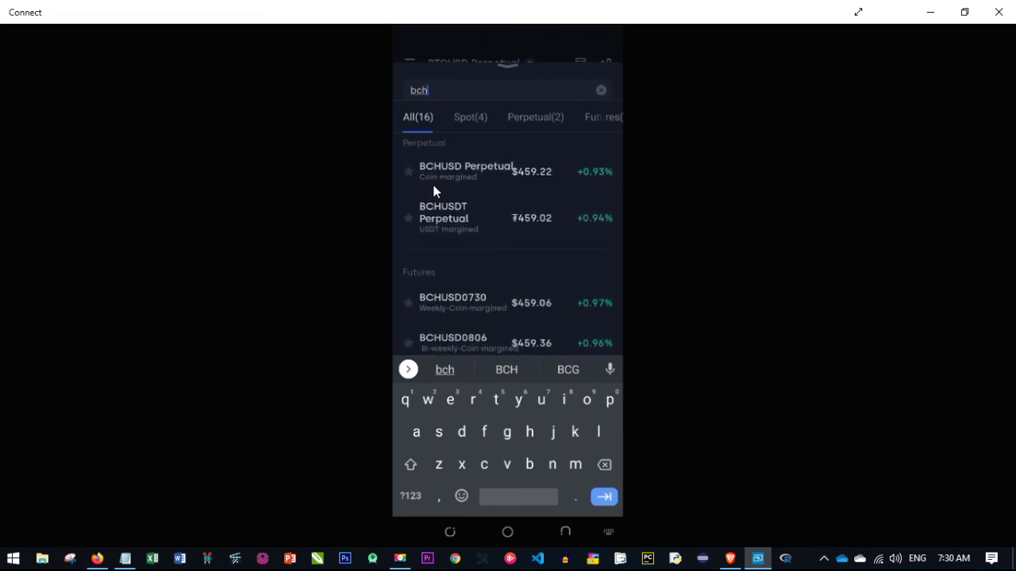
{"action": "scroll", "coordinate": [434, 185], "scroll_direction": "down", "scroll_amount": 2}
{"action": "scroll", "coordinate": [433, 185], "scroll_direction": "down", "scroll_amount": 2}
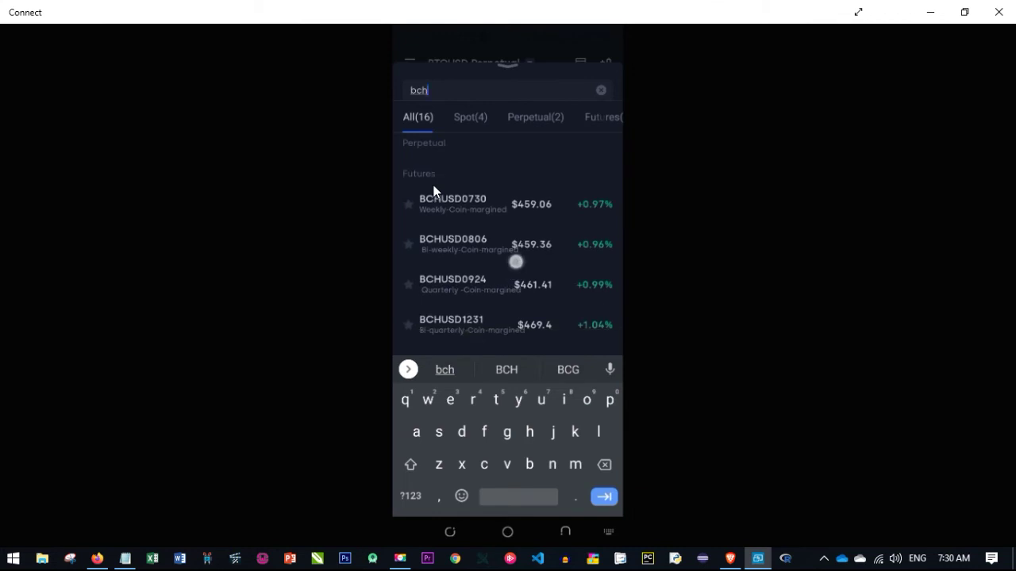
{"action": "scroll", "coordinate": [433, 185], "scroll_direction": "up", "scroll_amount": 5}
{"action": "scroll", "coordinate": [434, 185], "scroll_direction": "up", "scroll_amount": 3}
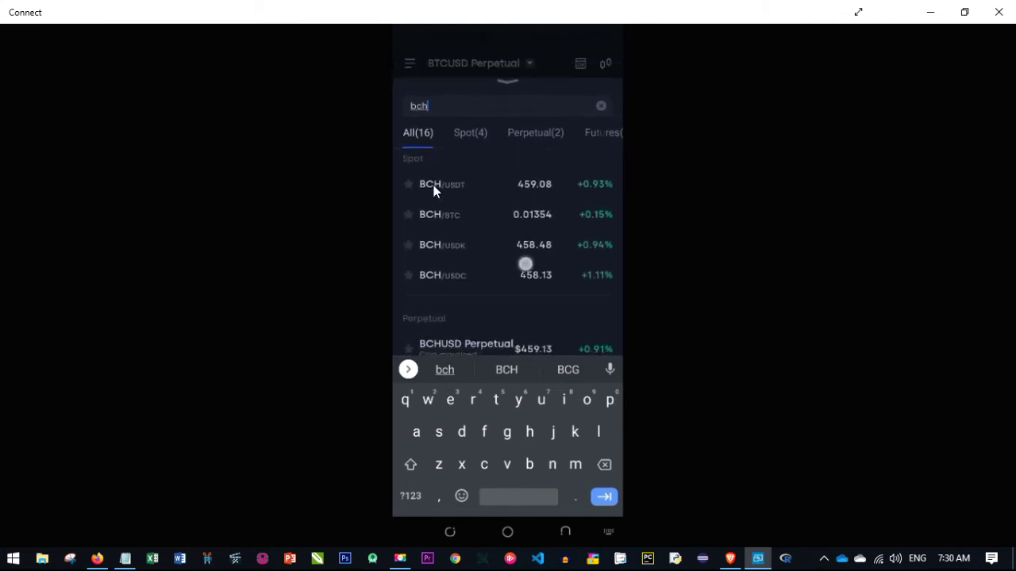
{"action": "scroll", "coordinate": [434, 185], "scroll_direction": "down", "scroll_amount": 3}
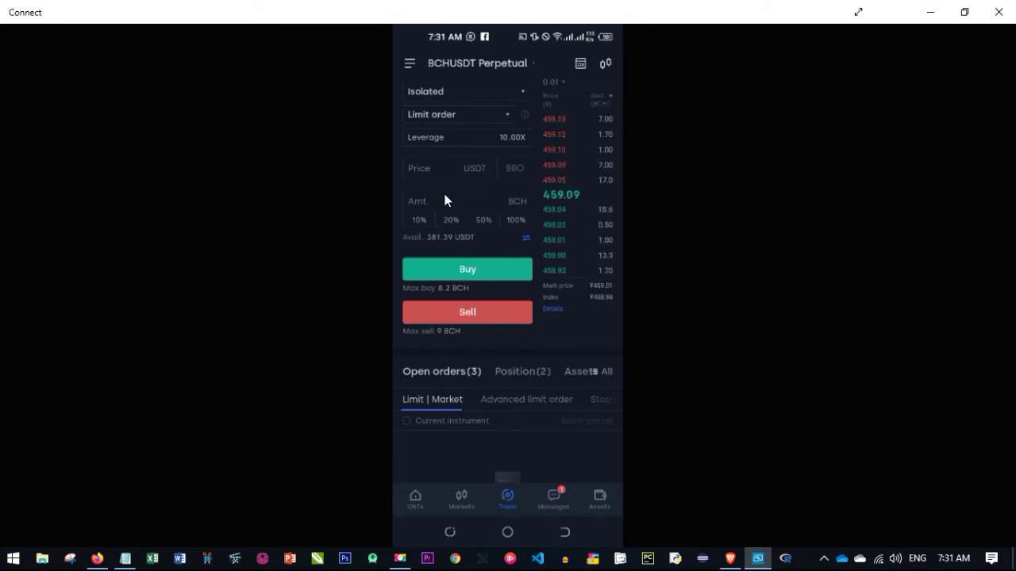
- Check the margin mode options for the BCHUSDT Perpetual order, keeping Isolated
{"action": "left_click", "coordinate": [433, 92]}
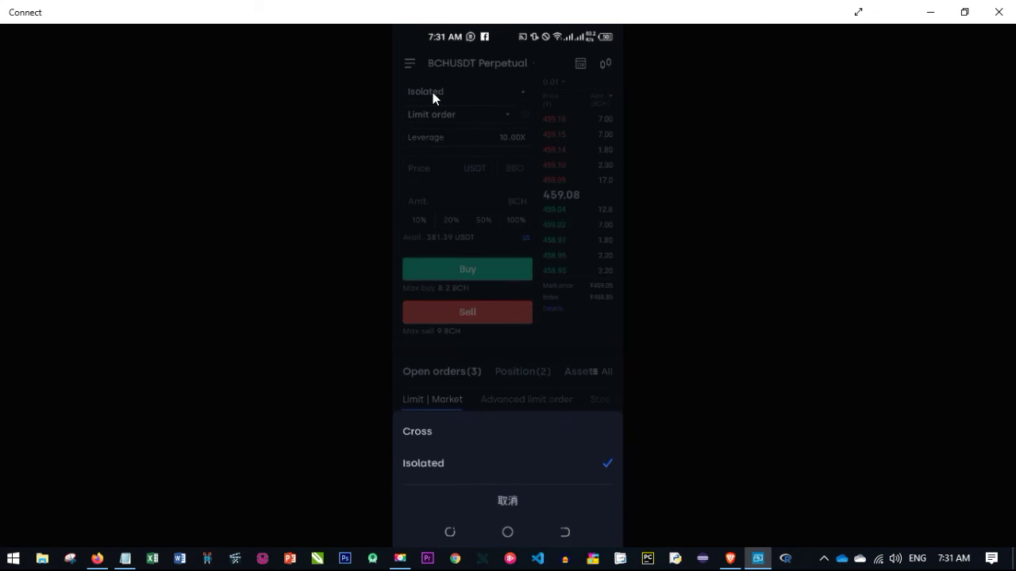
{"action": "left_click", "coordinate": [433, 92]}
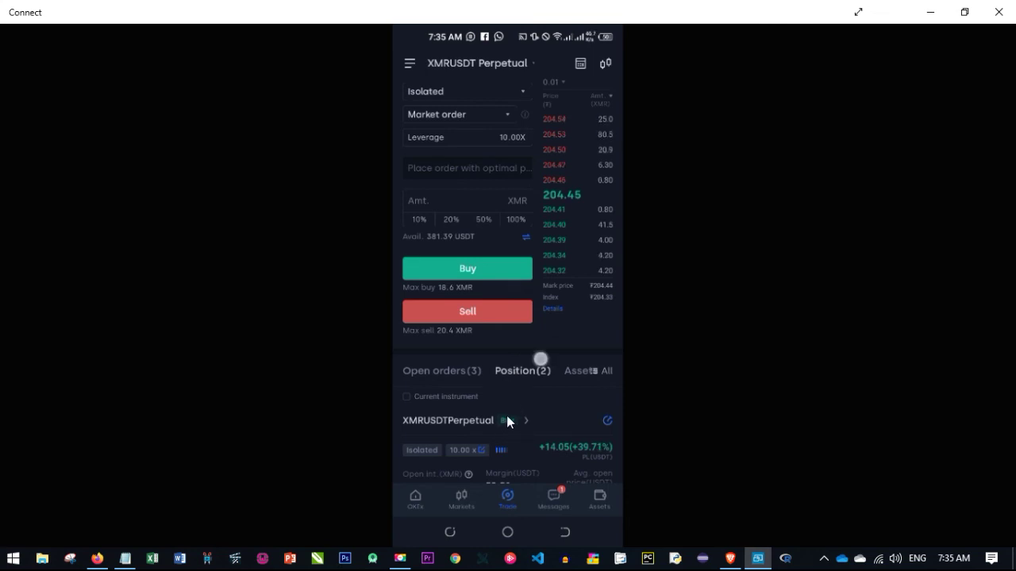
- Review the open XMRUSDT and BCHUSDT positions and the pending stop orders on the mobile trading page
{"action": "scroll", "coordinate": [506, 415], "scroll_direction": "down", "scroll_amount": 5}
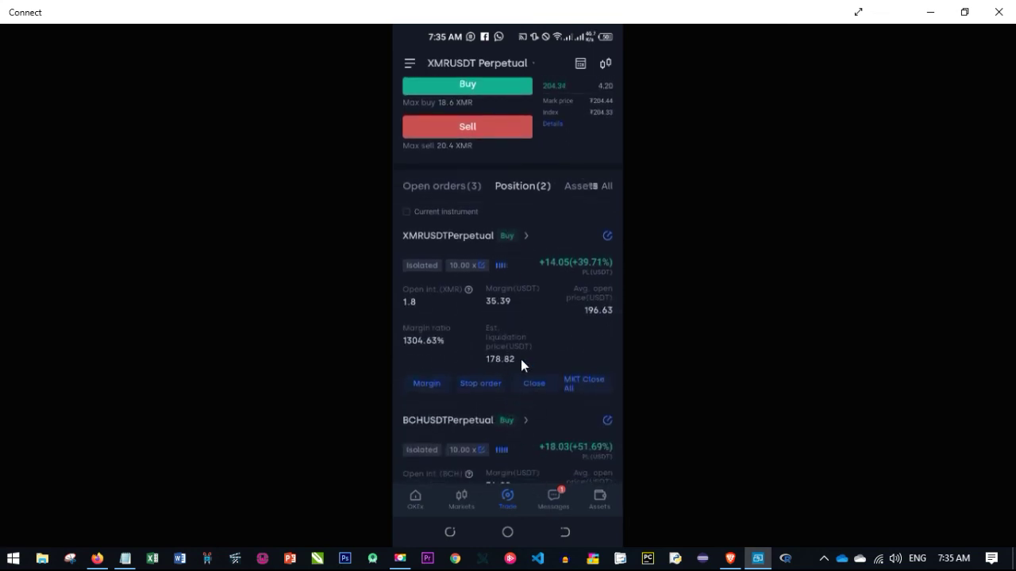
{"action": "scroll", "coordinate": [505, 381], "scroll_direction": "down", "scroll_amount": 2}
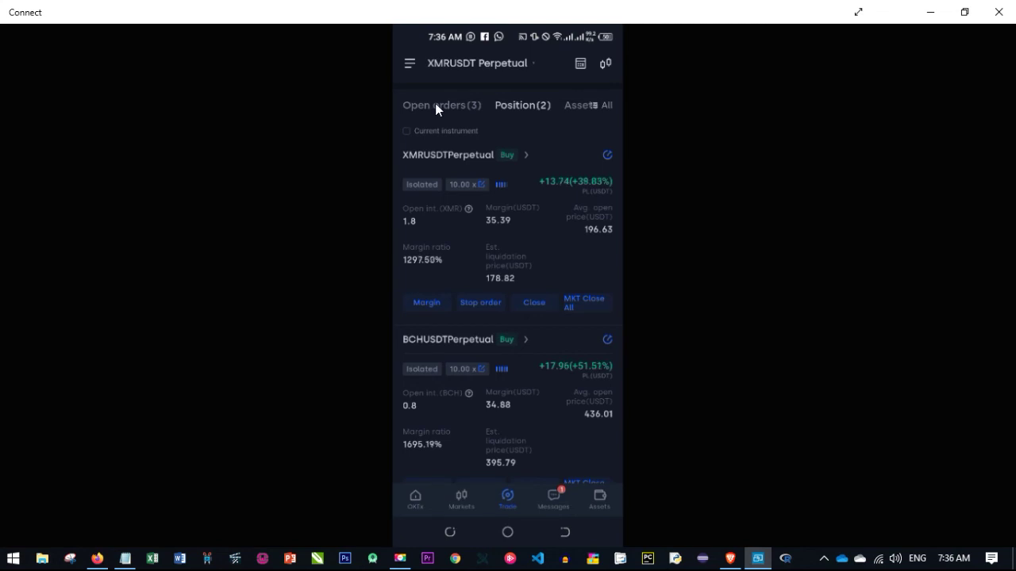
{"action": "scroll", "coordinate": [435, 103], "scroll_direction": "up", "scroll_amount": 2}
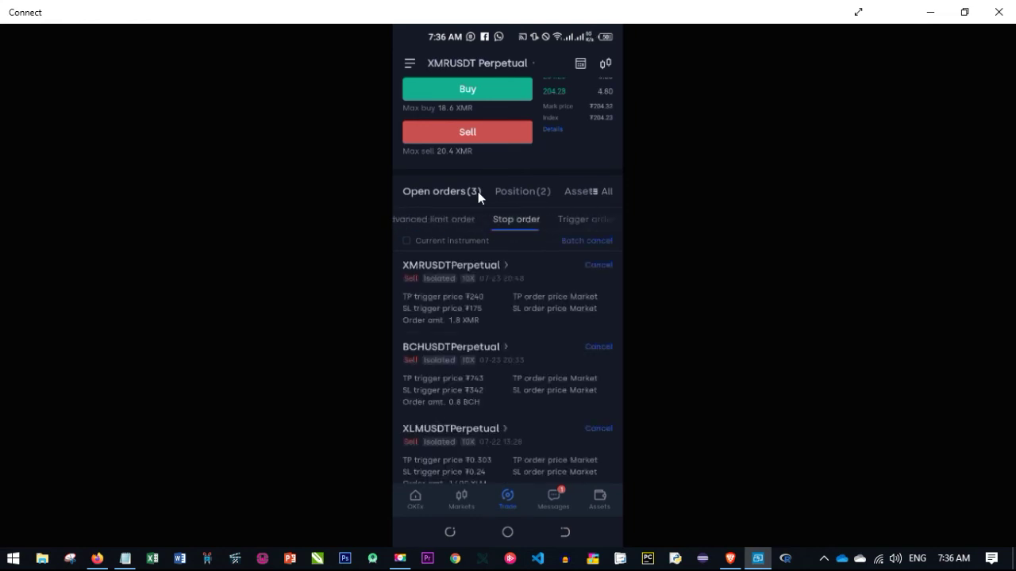
{"action": "left_click", "coordinate": [526, 190]}
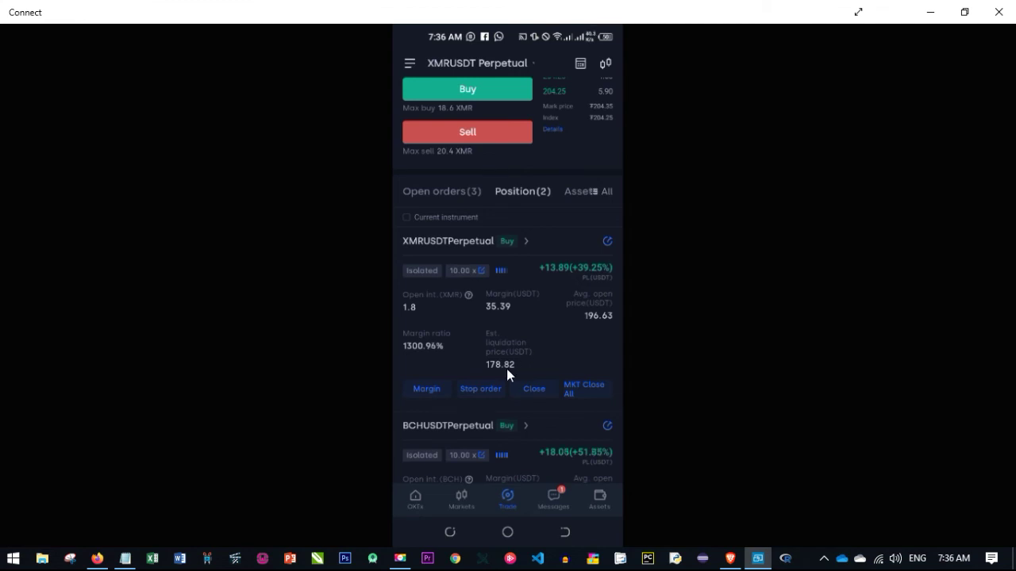
- Open the profit and loss calculator for XMRUSDT Perpetual
{"action": "left_click", "coordinate": [581, 62]}
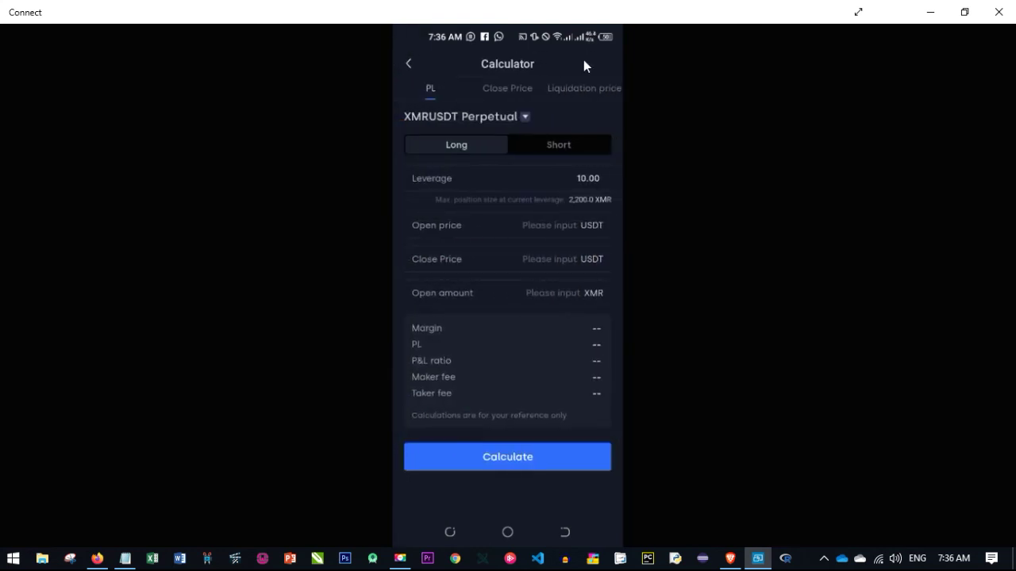